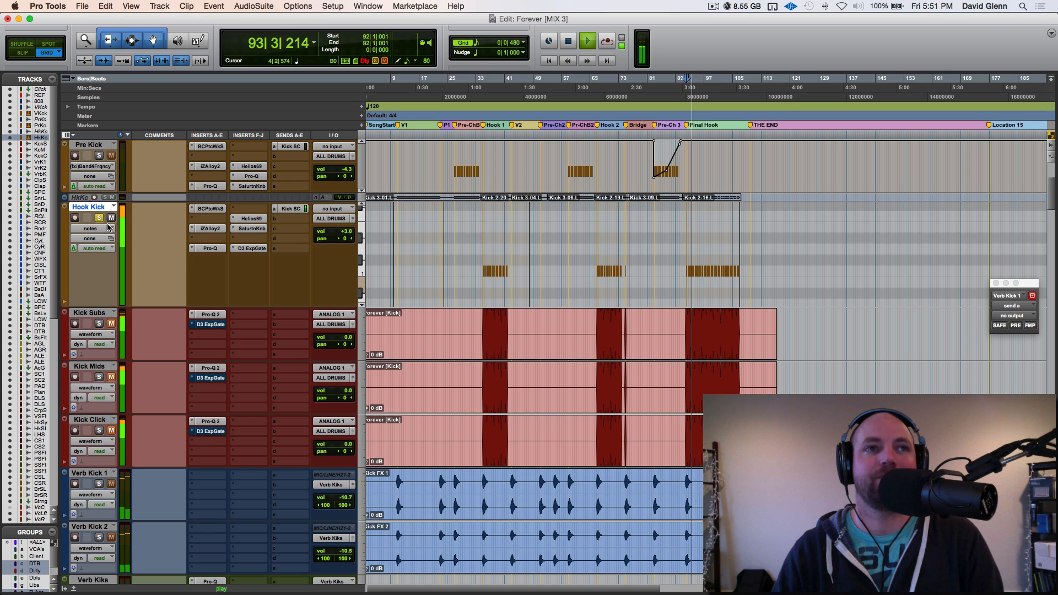
Step: Stop playback, clear the Hook Kick track's solo, and select the full-length clip on the Kick Subs track
key("space")
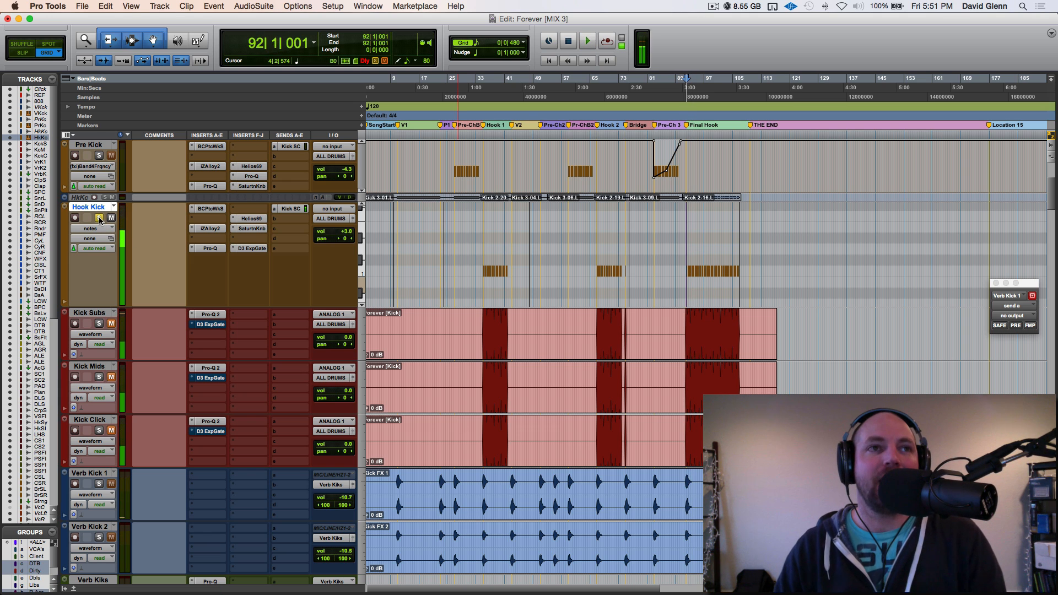
left_click(99, 218)
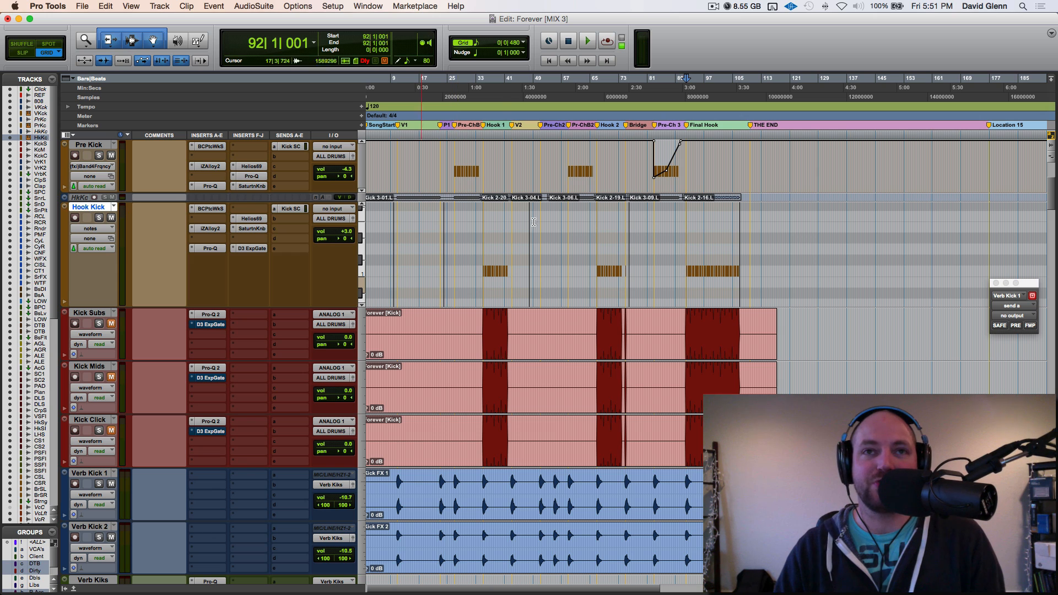
left_click(655, 323)
double_click(656, 324)
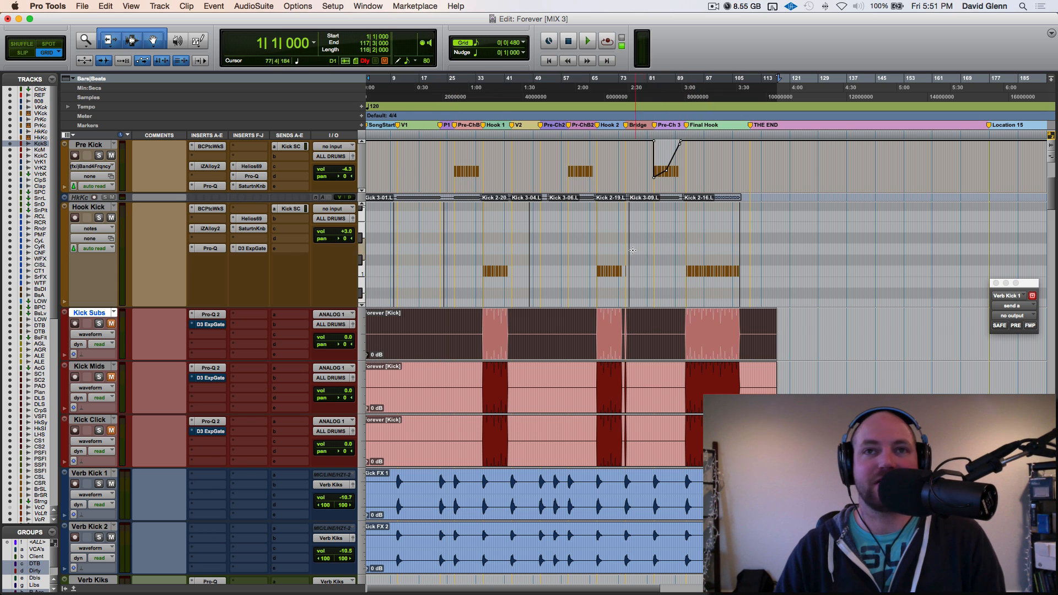
Step: Route the Hook Kick track's output to the mono Bus 49
left_click(100, 209)
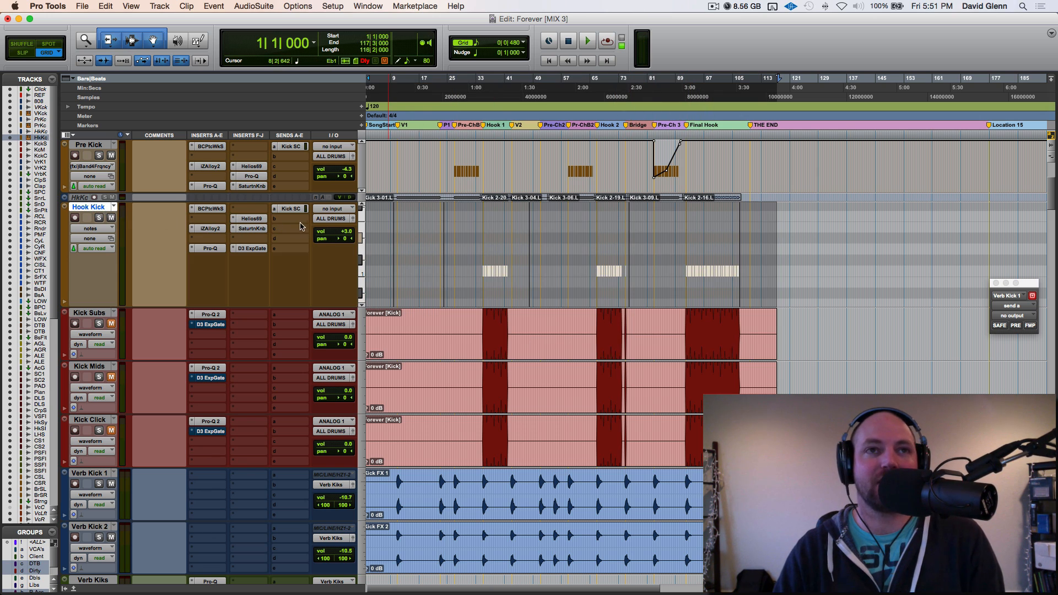
left_click(324, 219)
mouse_move(363, 228)
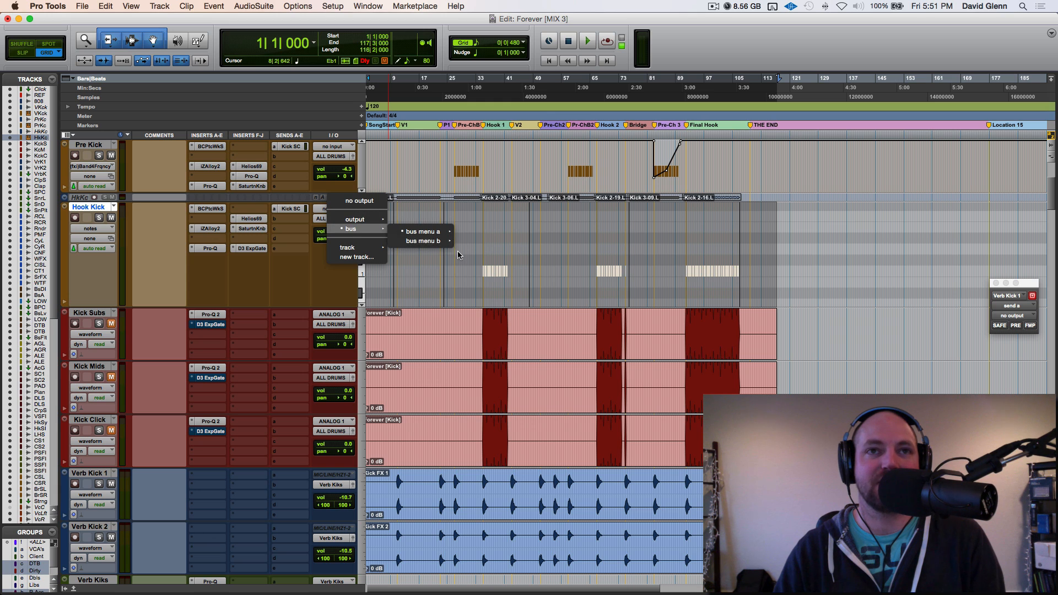
mouse_move(436, 242)
left_click(499, 274)
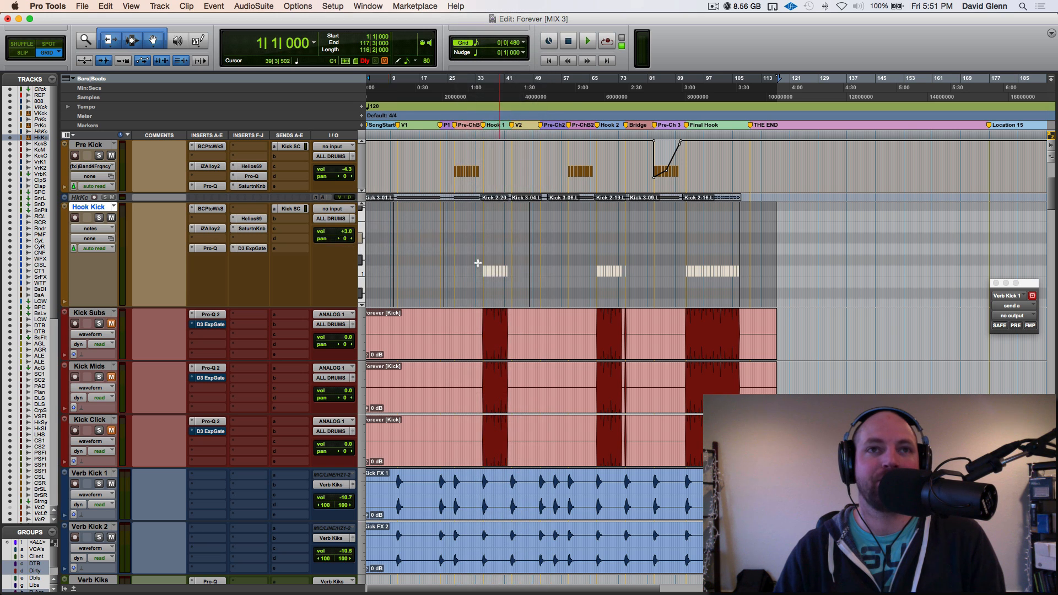
Step: Review the bounce settings for Bus 49, including Import After Bounce, and close them without bouncing
right_click(337, 222)
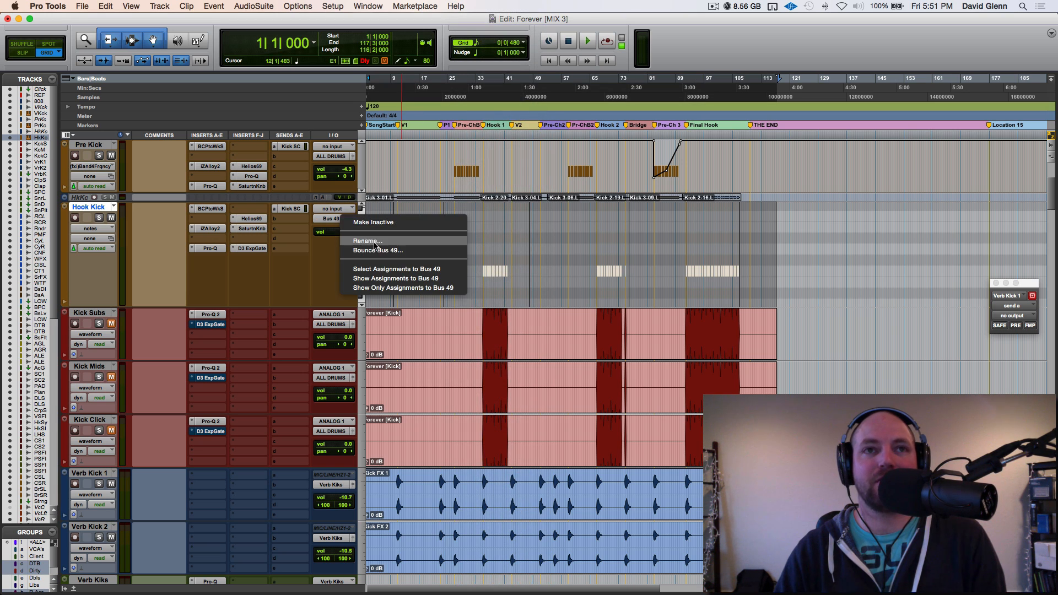
left_click(383, 251)
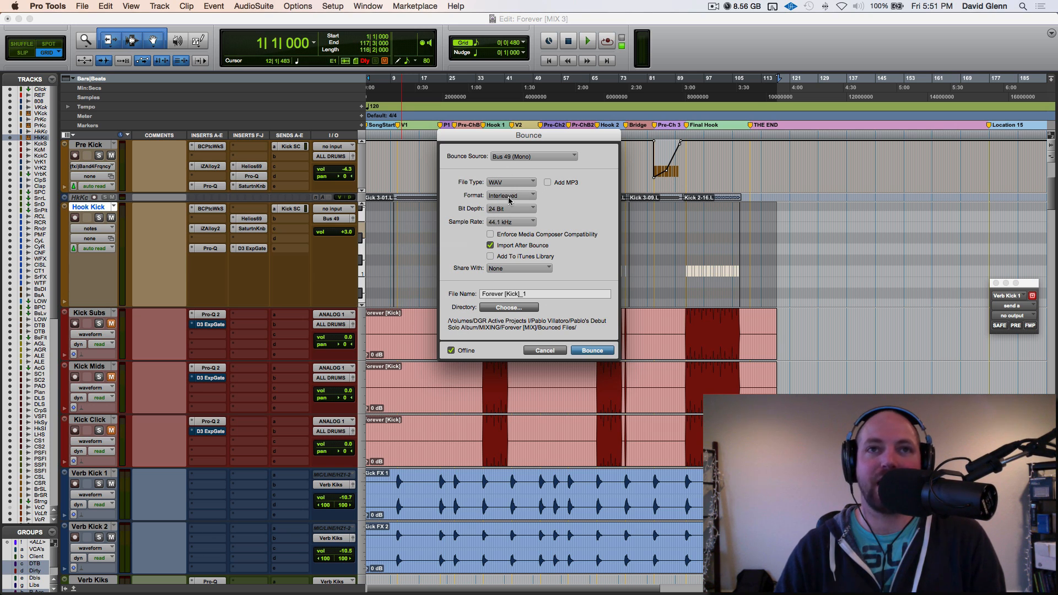
left_click(489, 245)
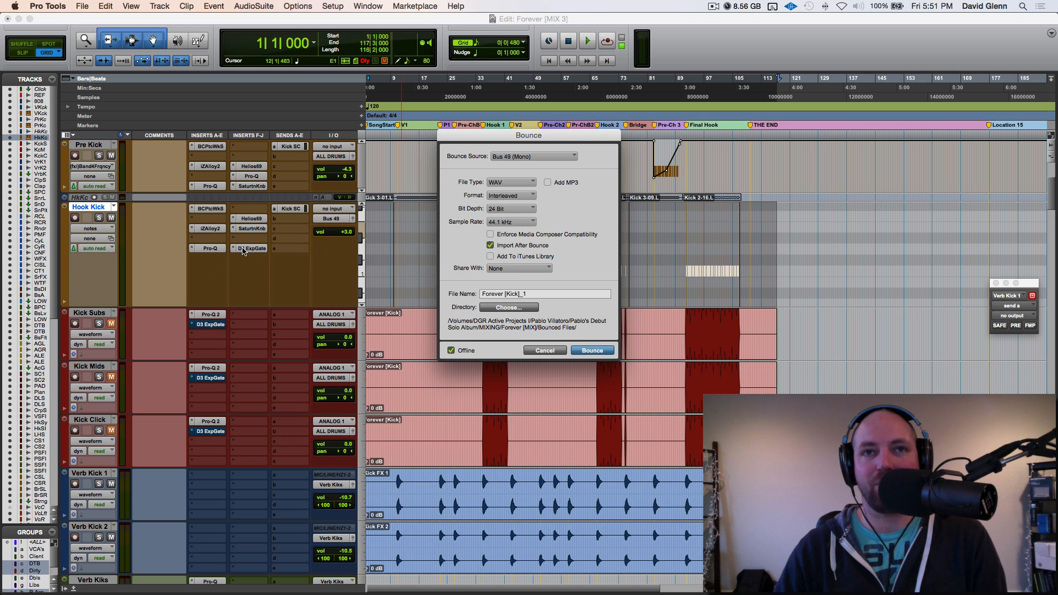
left_click(550, 351)
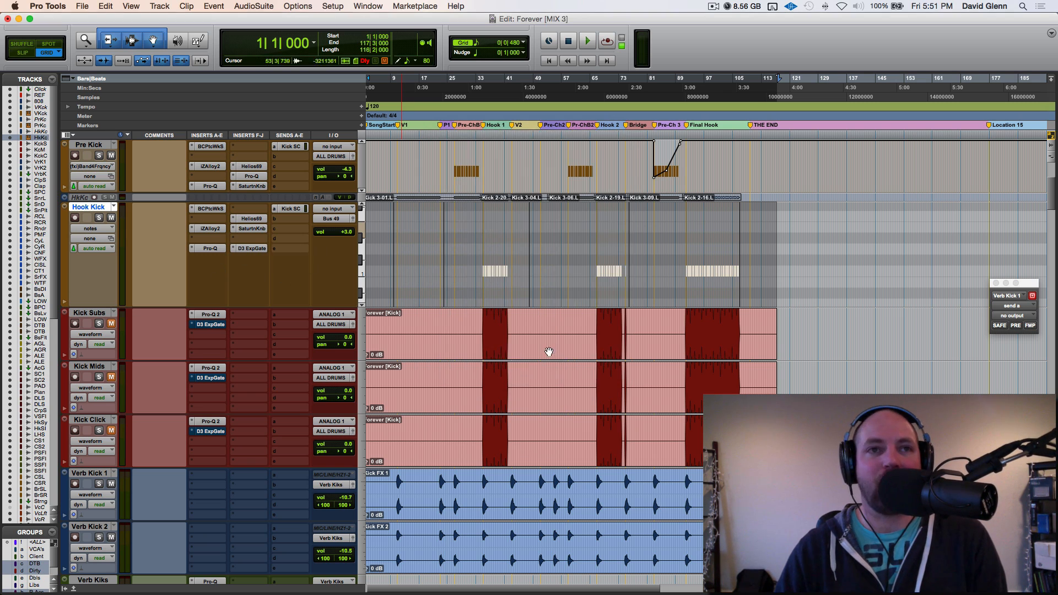
Step: Route the Hook Kick track's output back to the ALL DRUMS bus
left_click(333, 219)
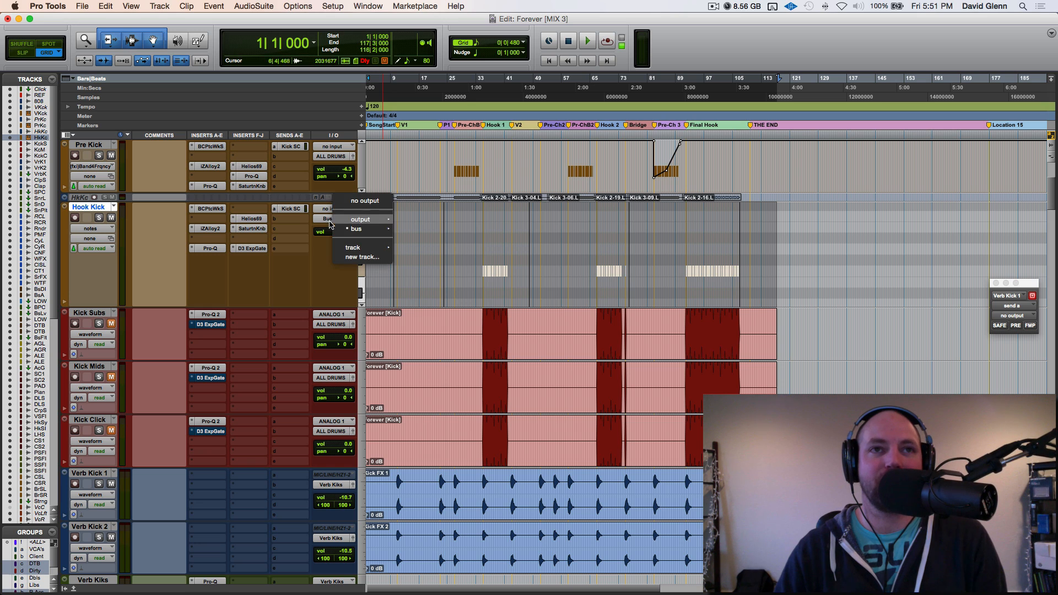
left_click(94, 208)
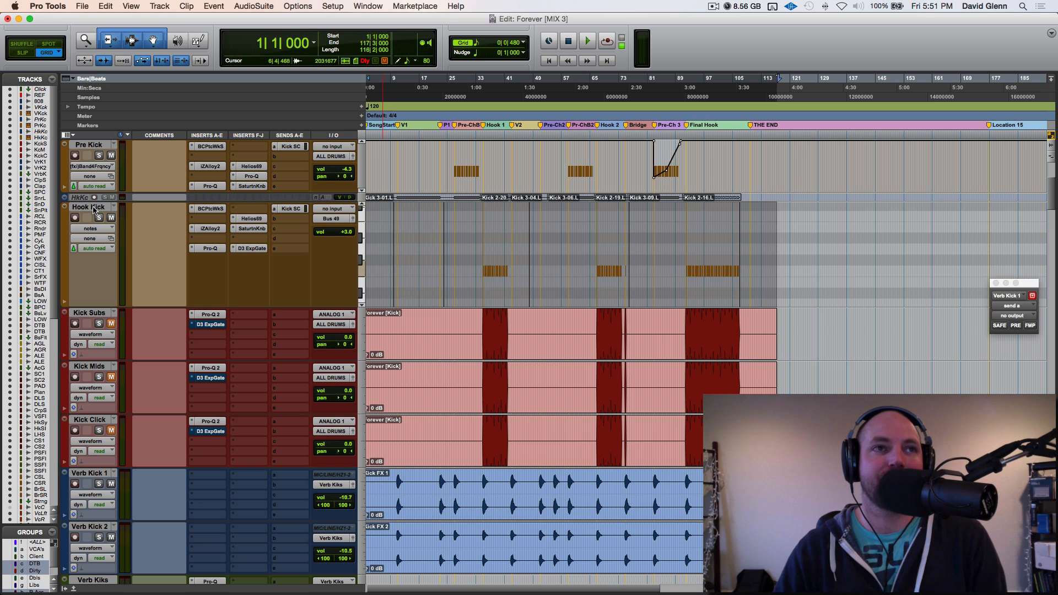
left_click(331, 219)
mouse_move(364, 229)
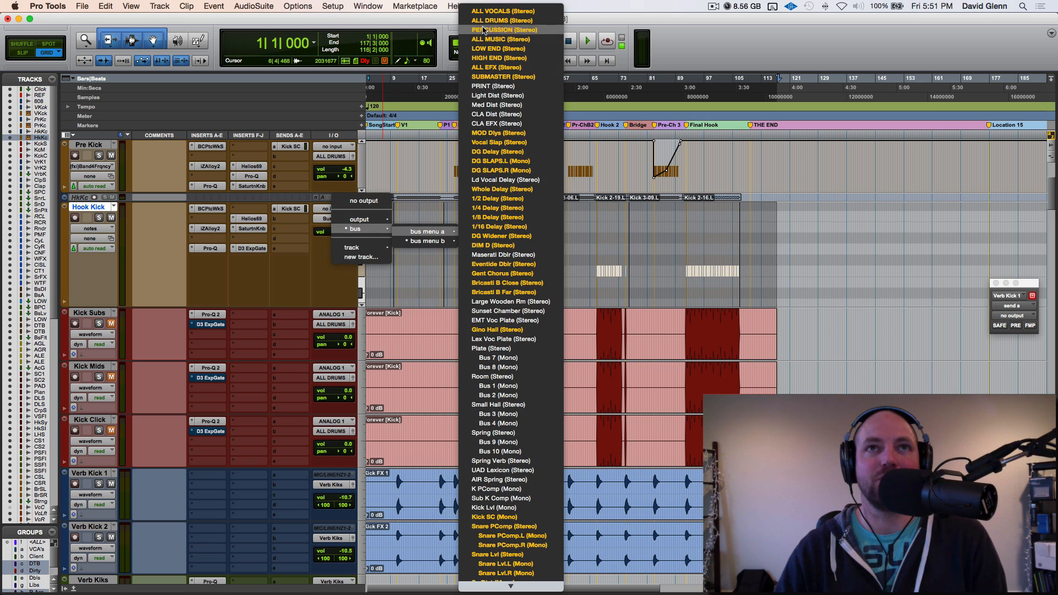
left_click(205, 313)
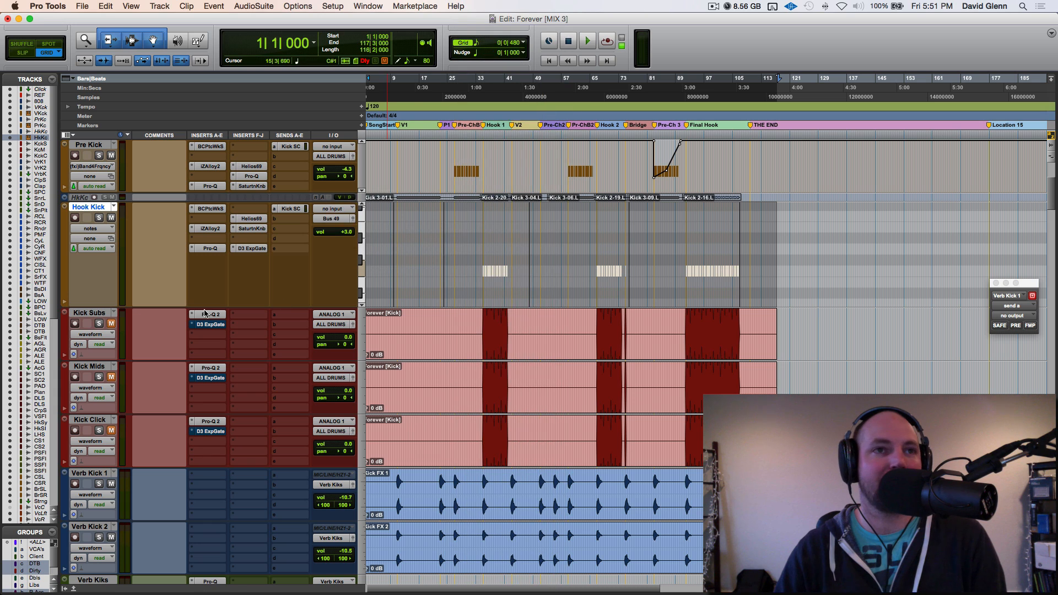
Step: Solo and unmute the Kick Subs track and bypass its Pro-Q 2 insert
left_click(89, 313)
left_click(89, 422, "shift")
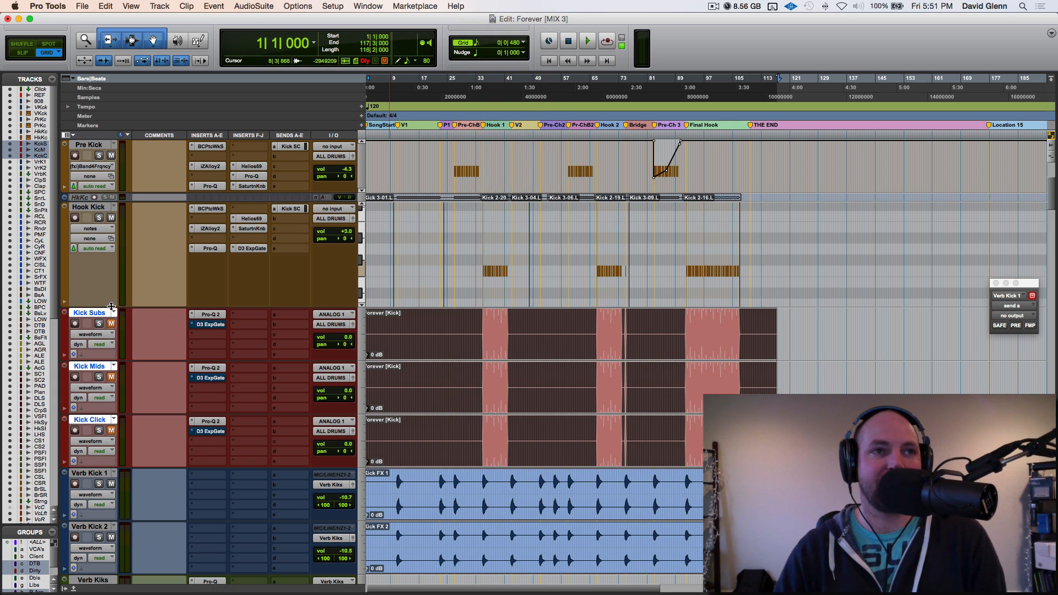
left_click(83, 314)
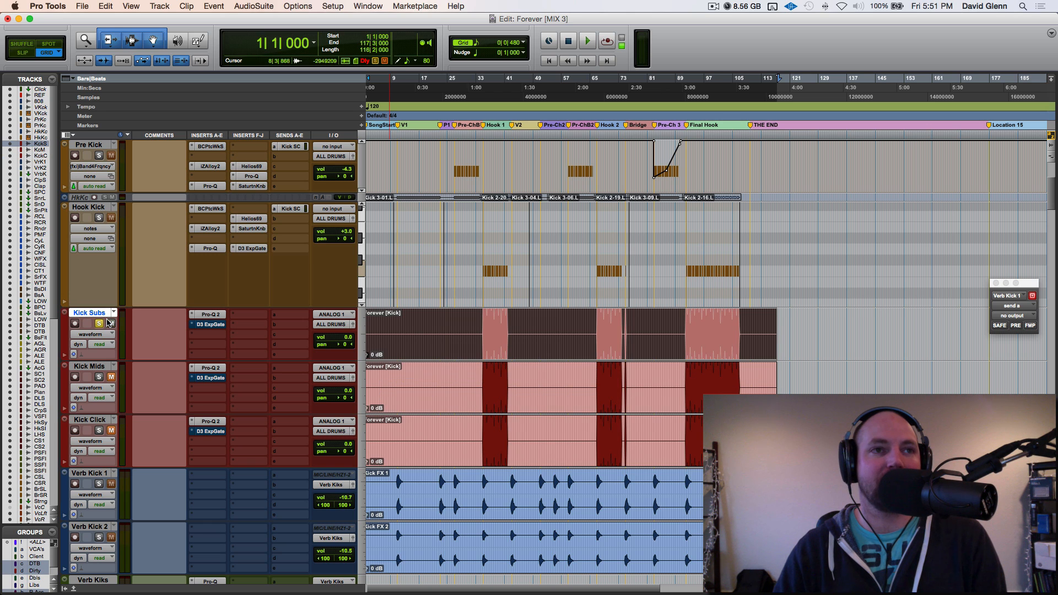
left_click(211, 315, "super")
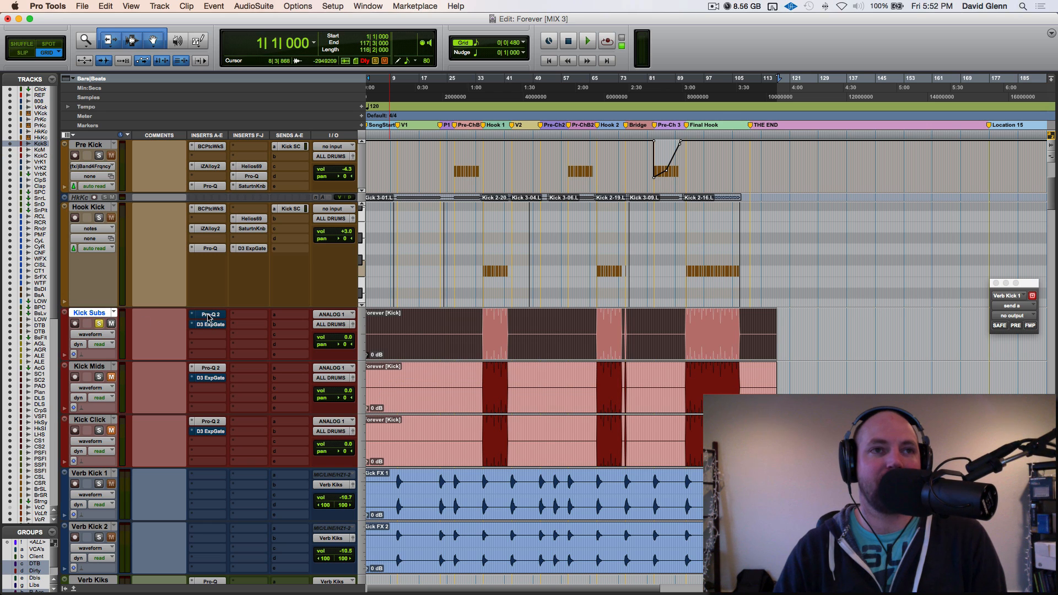
Step: Select Hook Kick and Kick Subs together and play from bar 92, swapping the solo between them to compare their sound
left_click(88, 208, "shift")
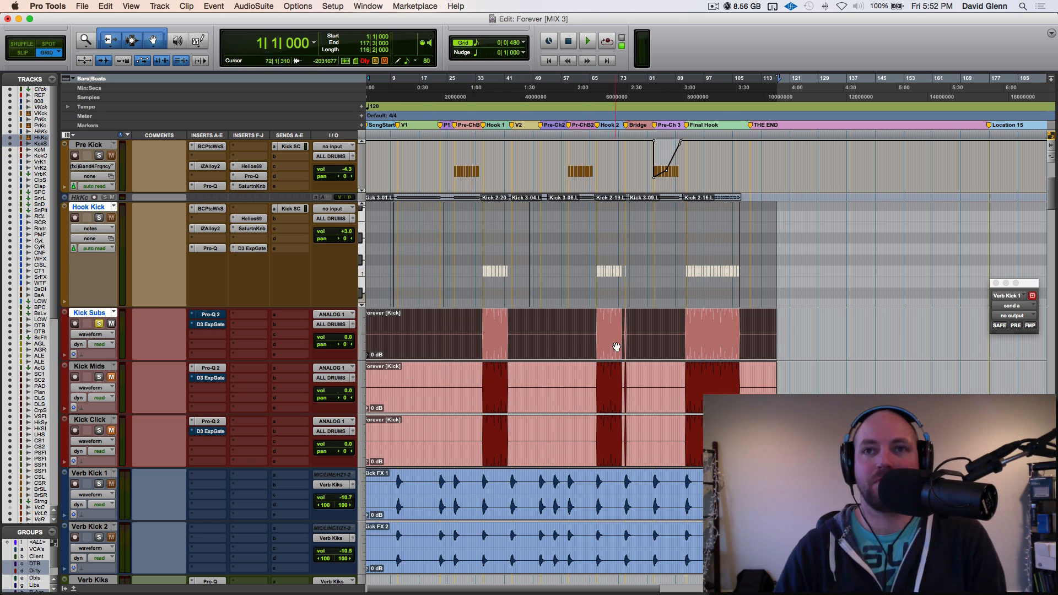
left_click(686, 333)
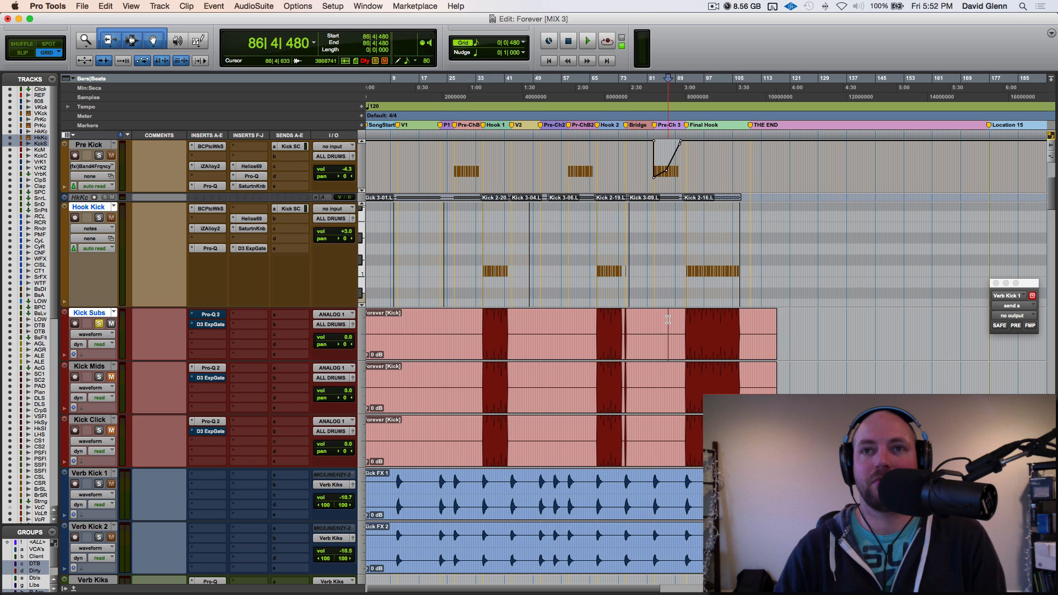
left_click(86, 210, "shift")
key("space")
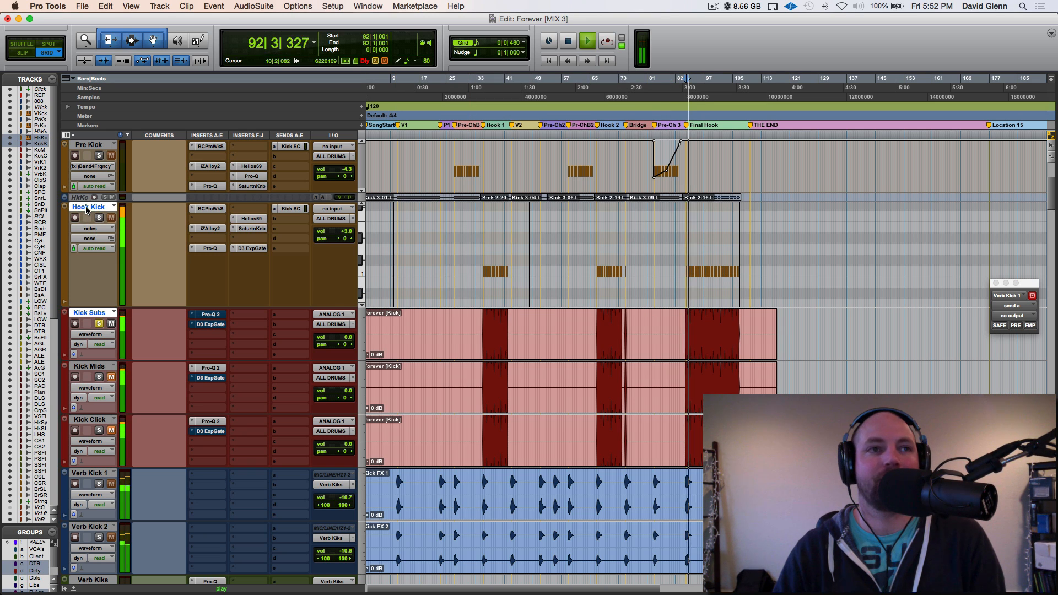
key("shift+s")
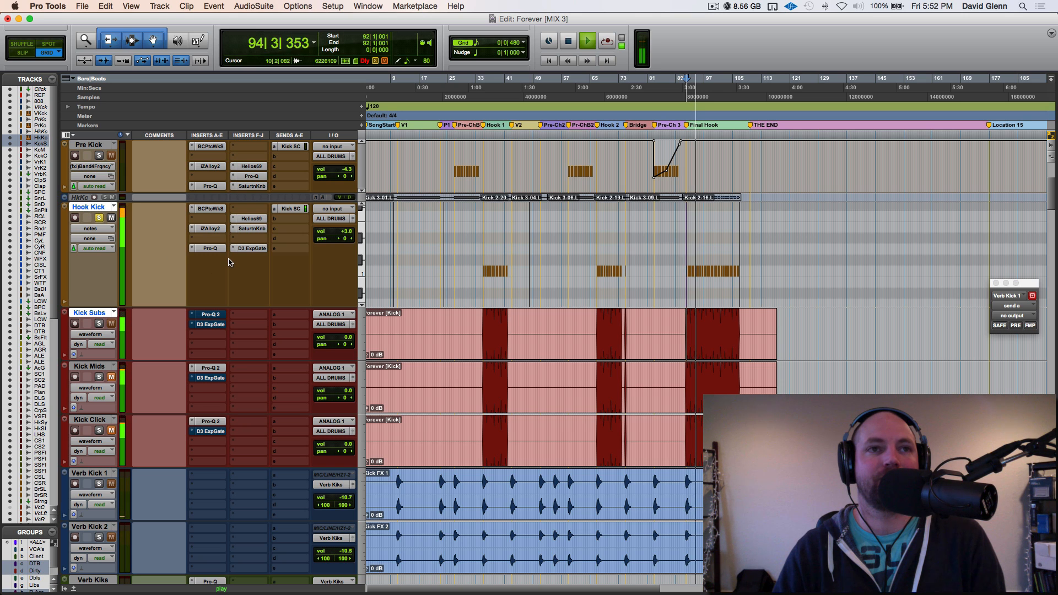
key("space")
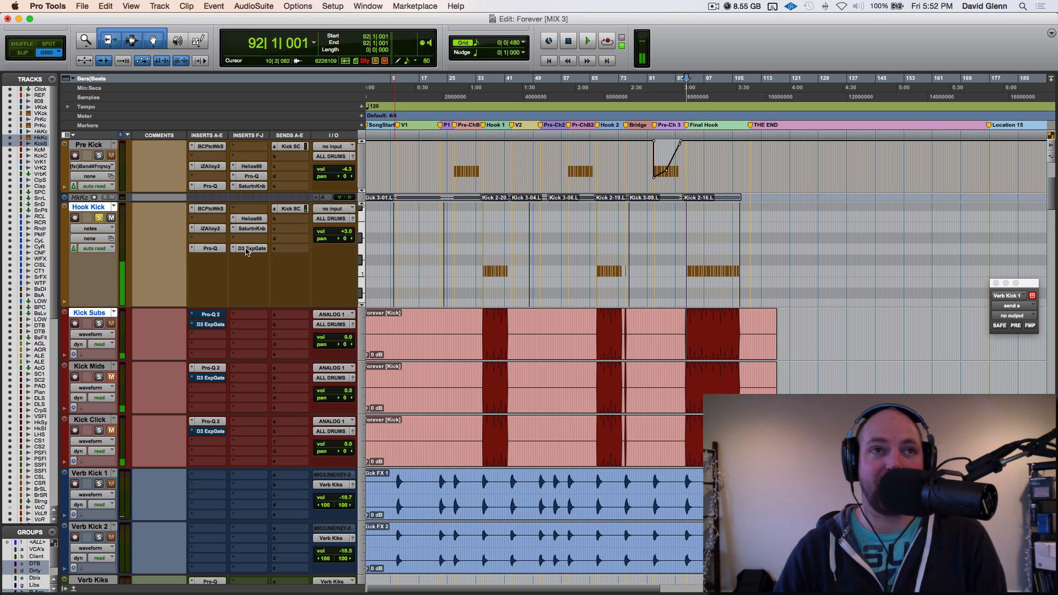
Step: Bypass the D3 ExpGate insert on Hook Kick, repeat the comparison playback from bar 92, and make the insert inactive
left_click(249, 249, "ctrl+super")
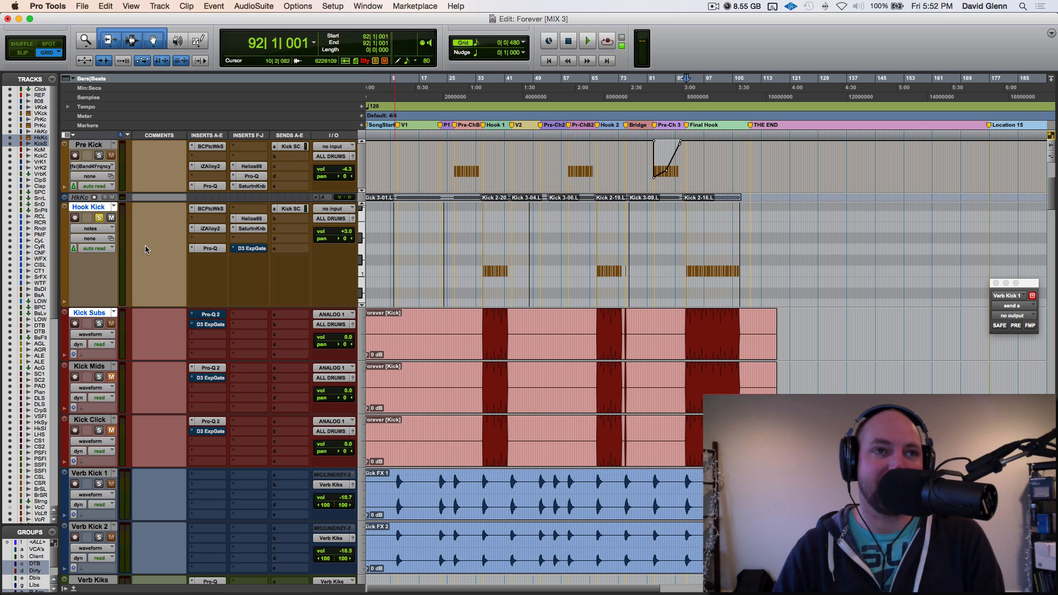
key("space")
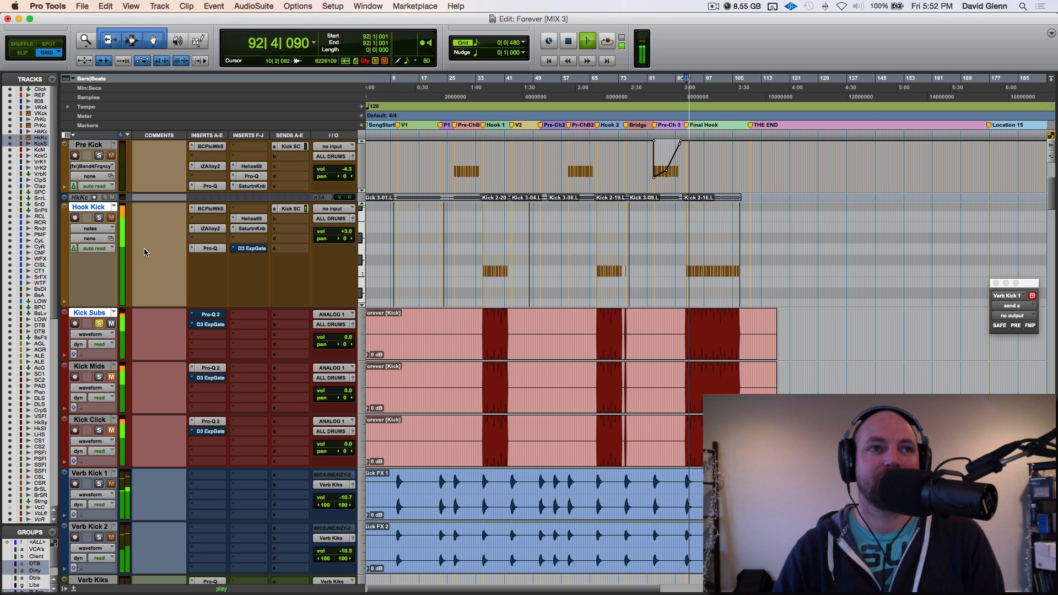
key("space")
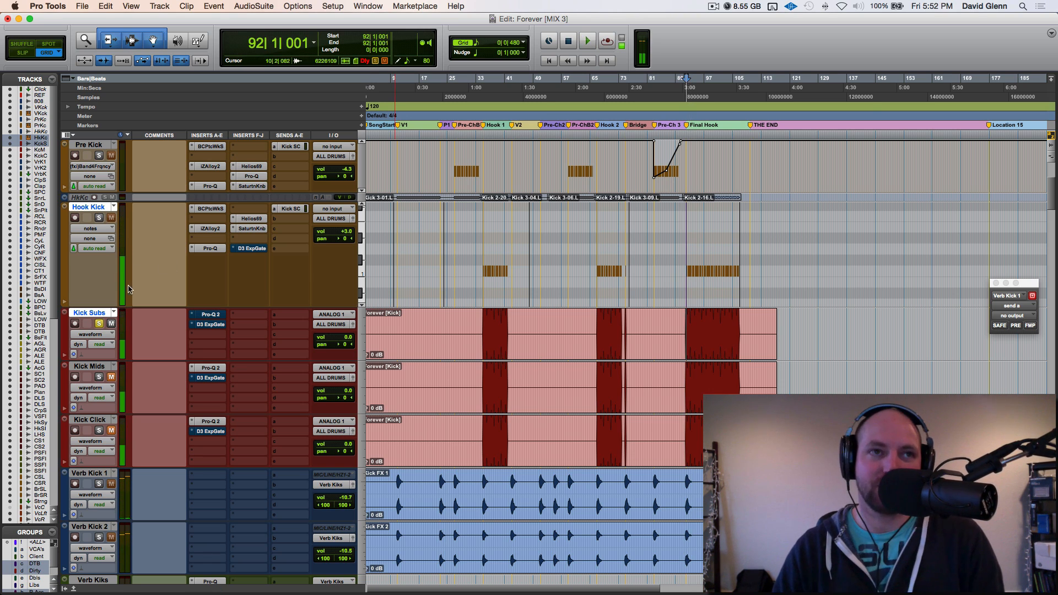
left_click(249, 248, "ctrl+super")
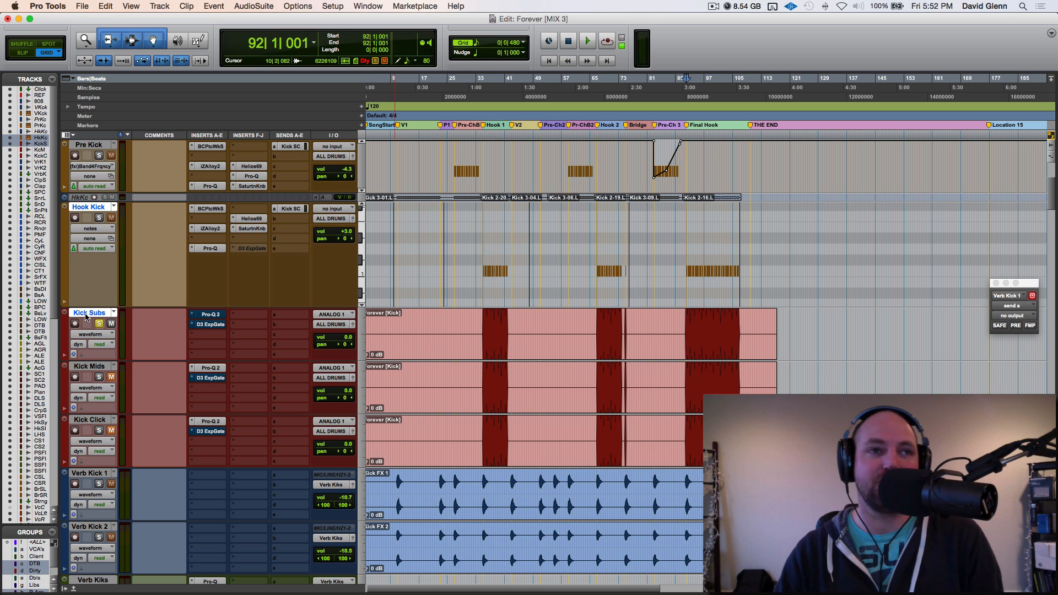
Step: Select the full clip on Kick Subs alone and move the selection through the Kick Mids and Kick Click tracks and back
left_click(86, 314, "super")
left_click(86, 314)
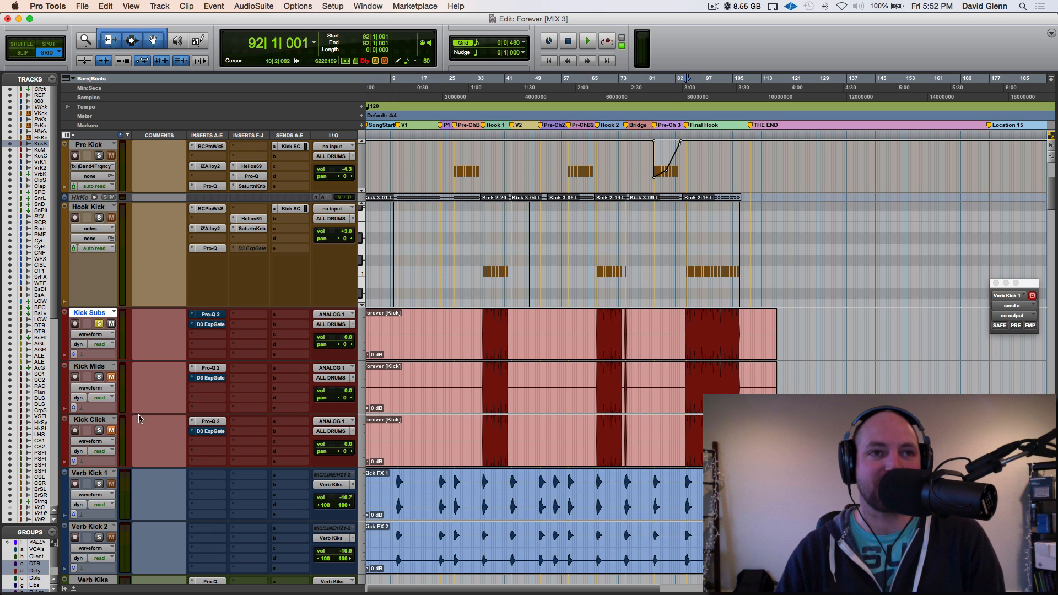
double_click(538, 324)
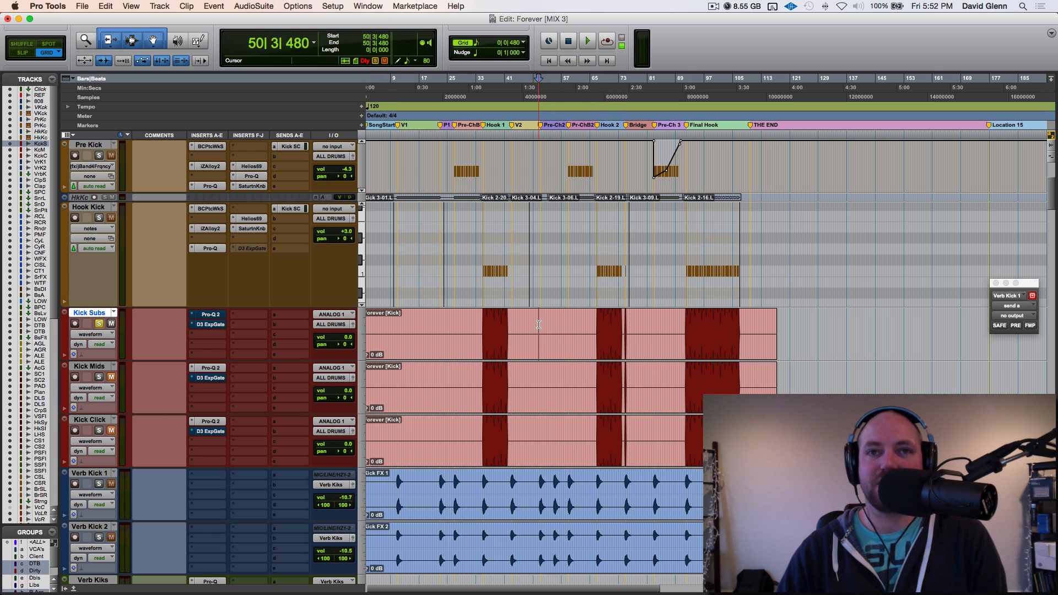
key("semicolon")
key("semicolon")
key("p")
key("p")
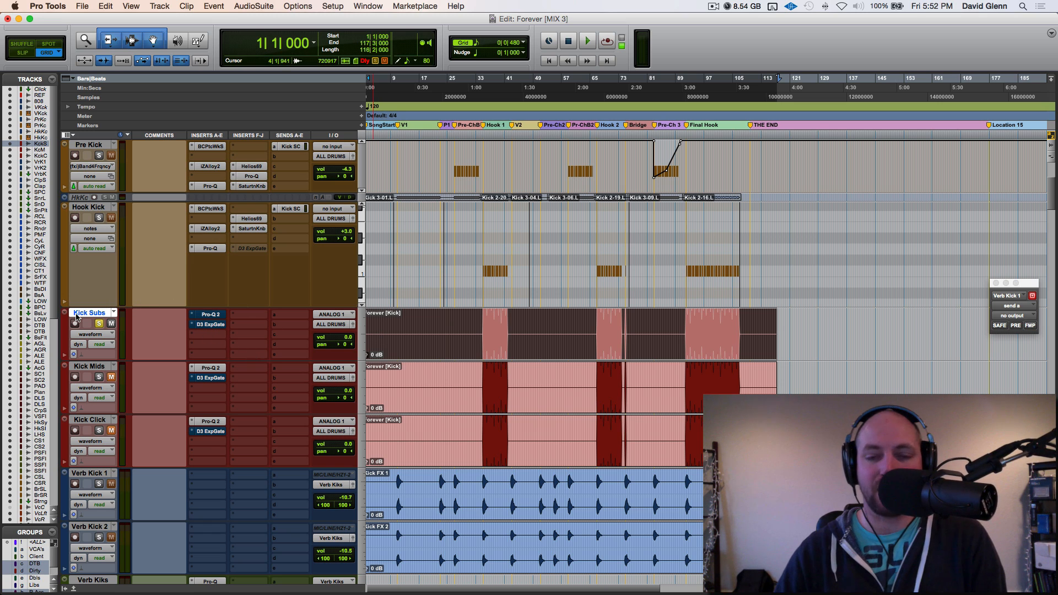
Step: Re-enable the bypassed Pro-Q 2 insert on Kick Subs and open its plug-in window
left_click(90, 420)
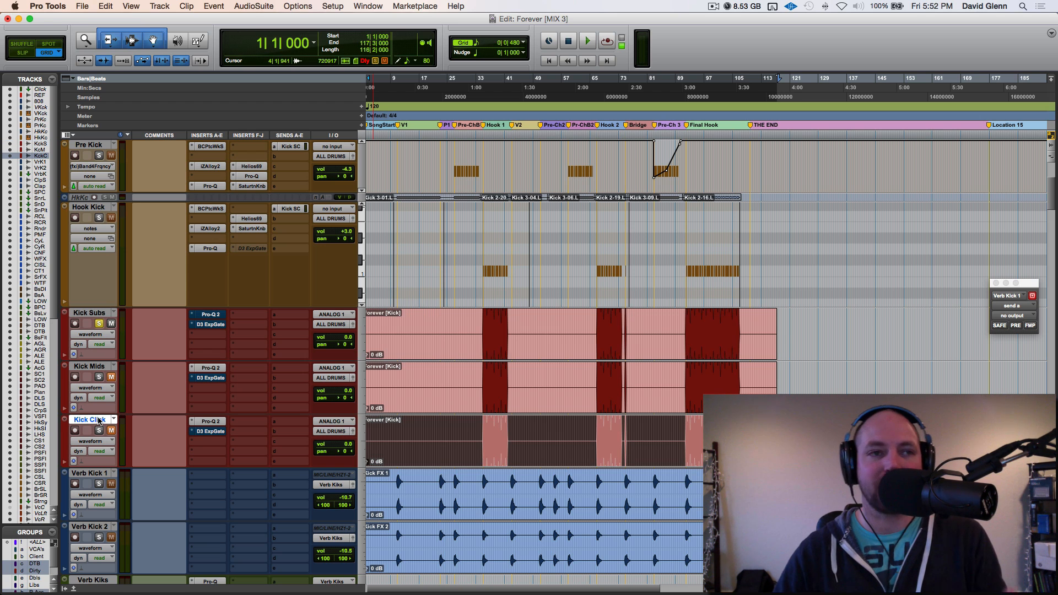
left_click(89, 313)
left_click(207, 314)
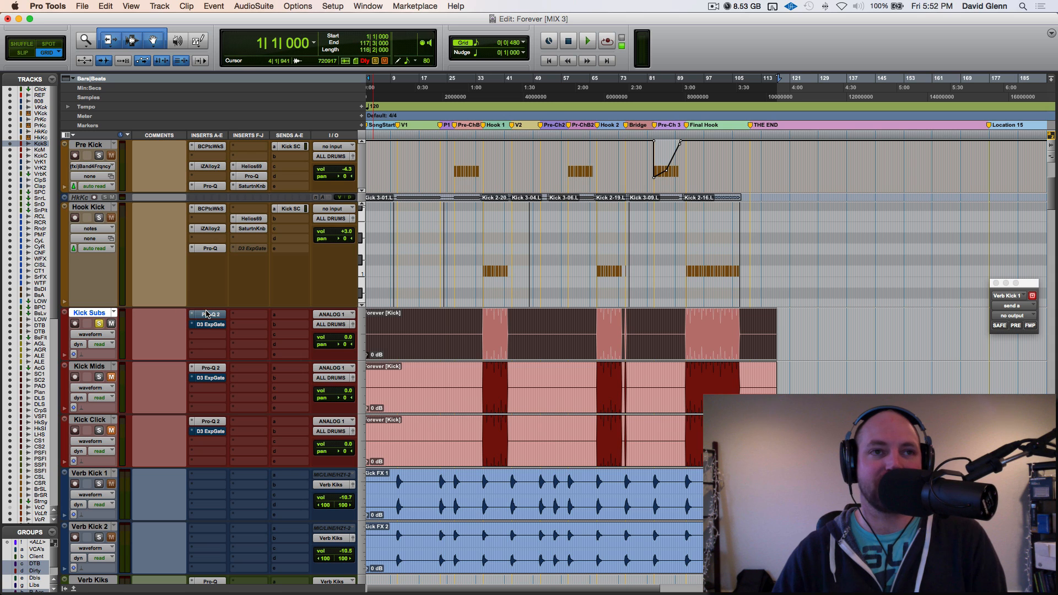
left_click(211, 317, "super")
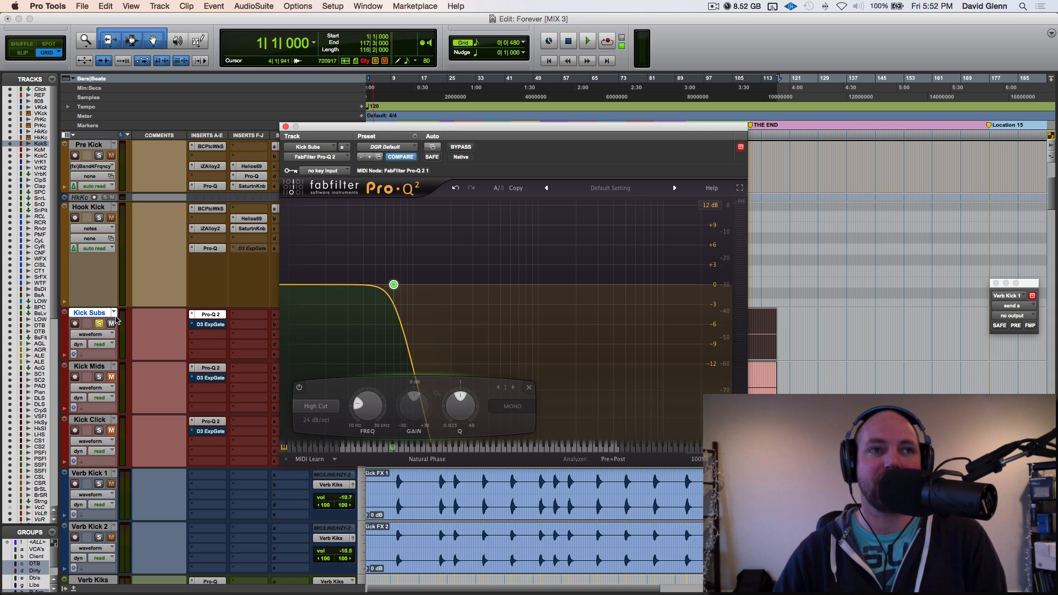
Step: Review the Pro-Q 2 filter curves on Kick Subs, Kick Mids and Kick Click, and close the plug-in window
mouse_move(392, 294)
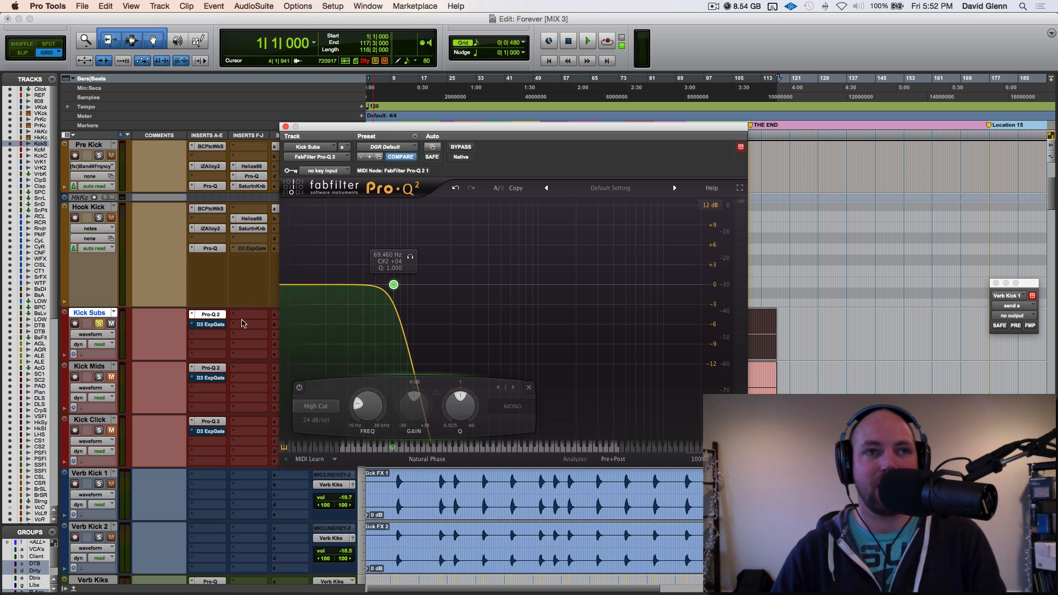
left_click(212, 366)
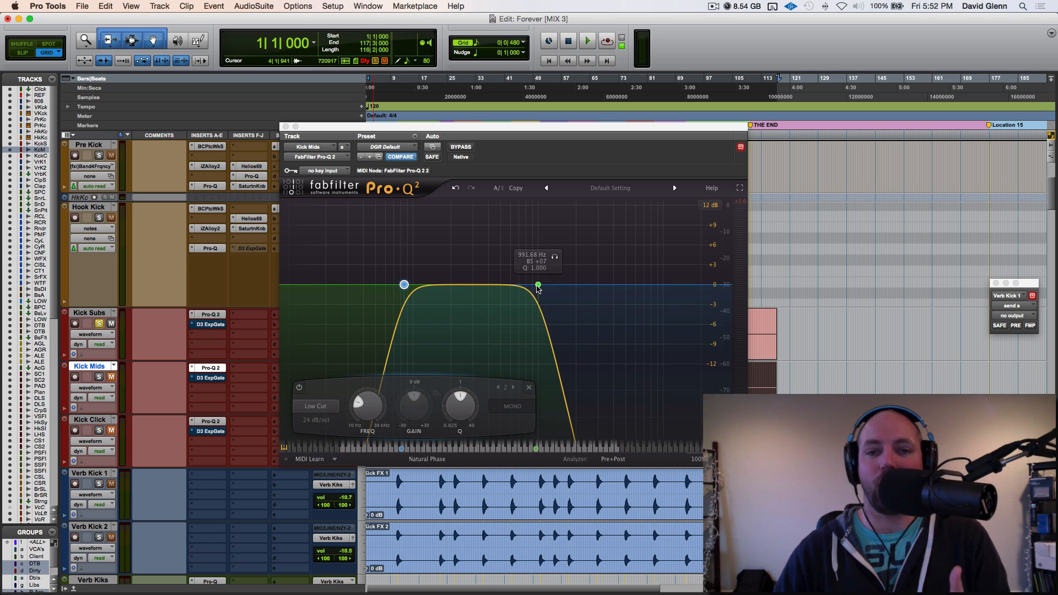
left_click(87, 421)
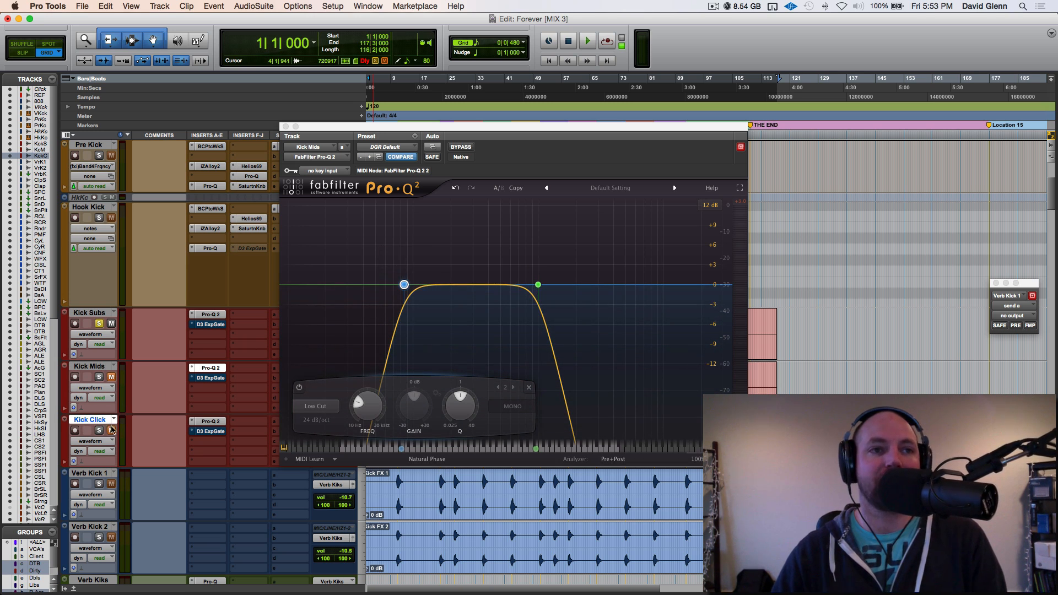
left_click(195, 422)
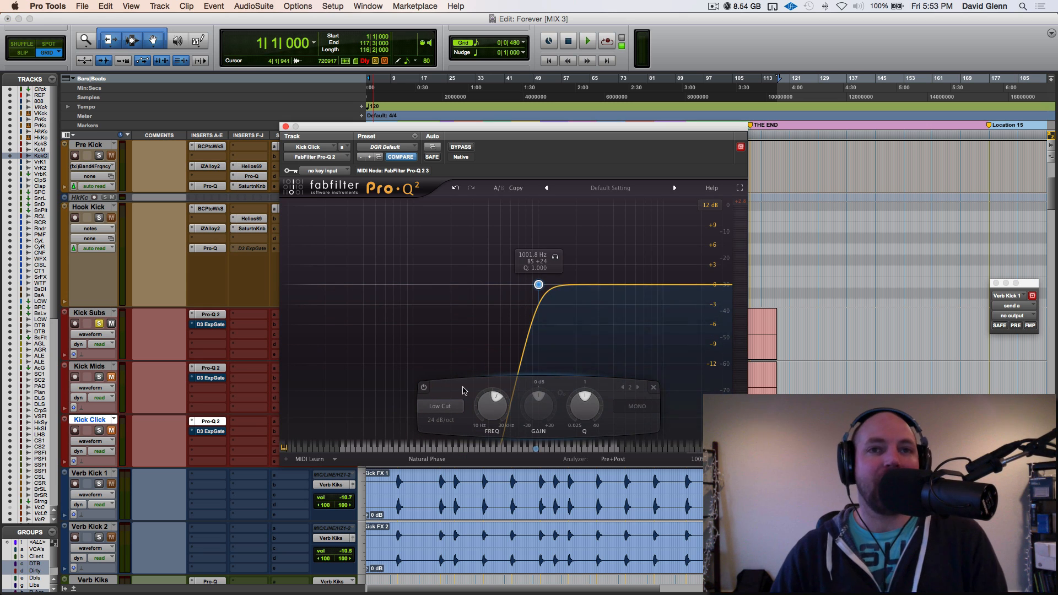
left_click(285, 126)
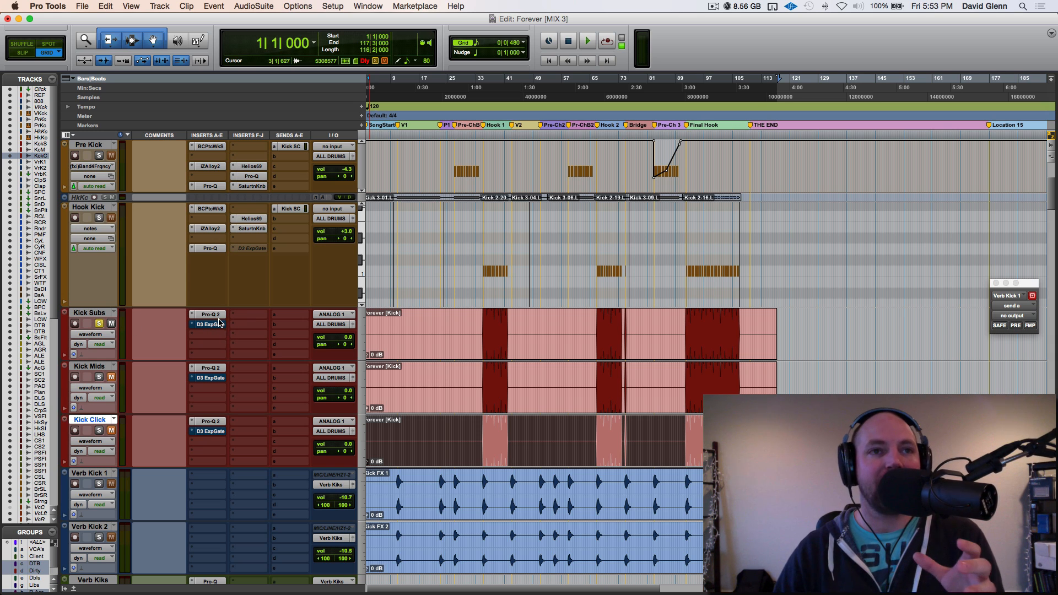
Step: Examine the multiband transient settings of the iZotope Alloy 2 insert on Hook Kick and close its window
left_click(204, 229)
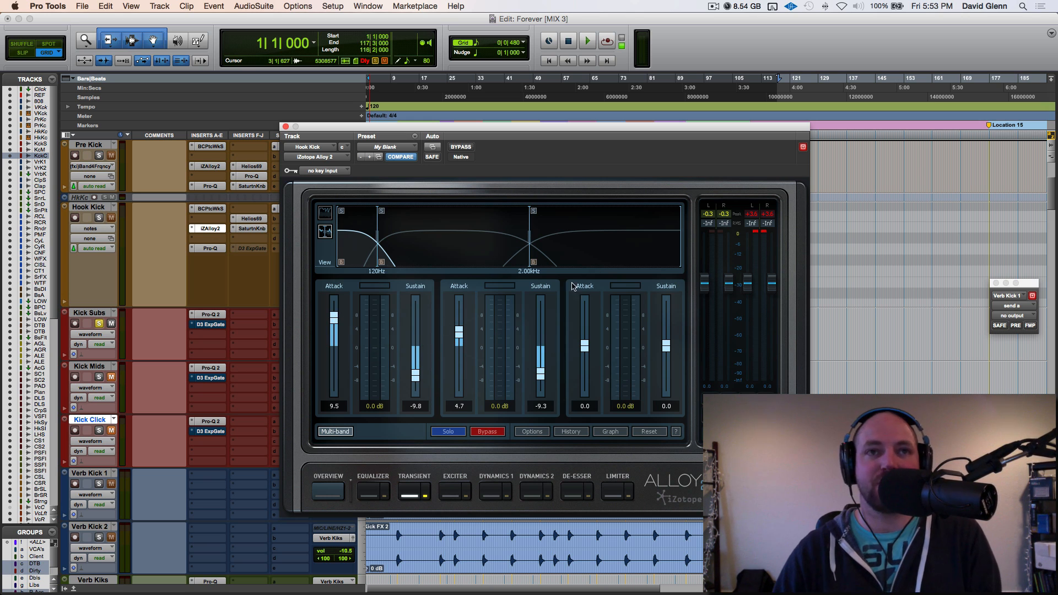
left_click(286, 127)
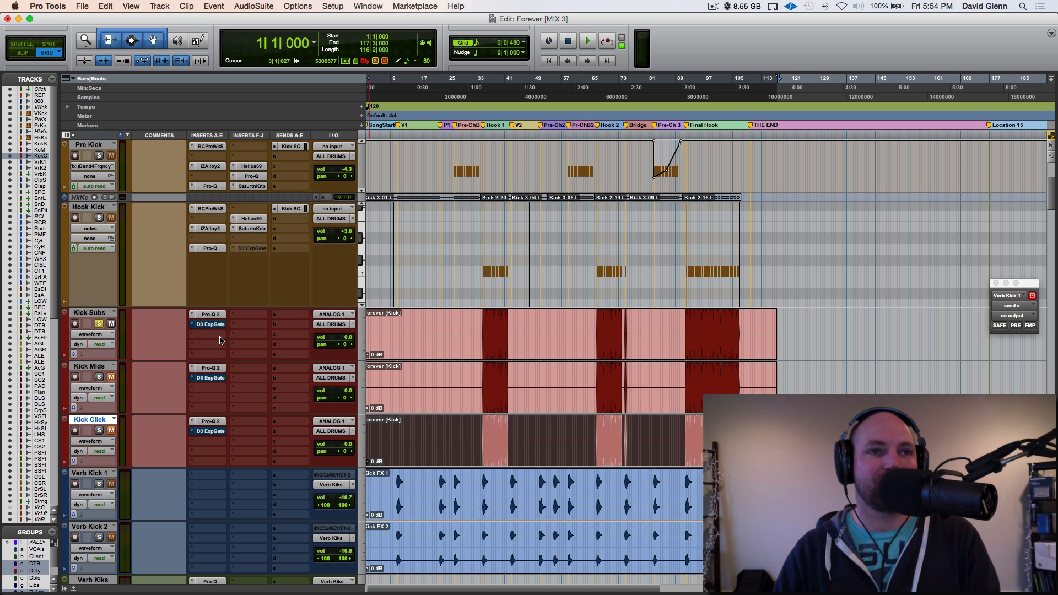
Step: Select Kick Subs, place the cursor at bar 92, and play the soloed track with its Pro-Q 2 window open
left_click(82, 313)
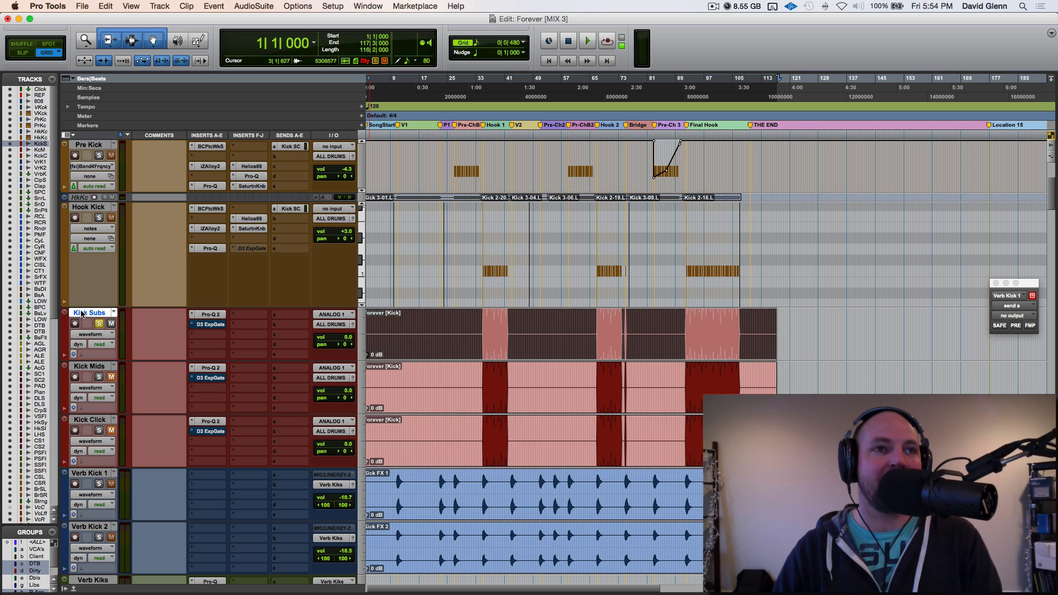
left_click(670, 326)
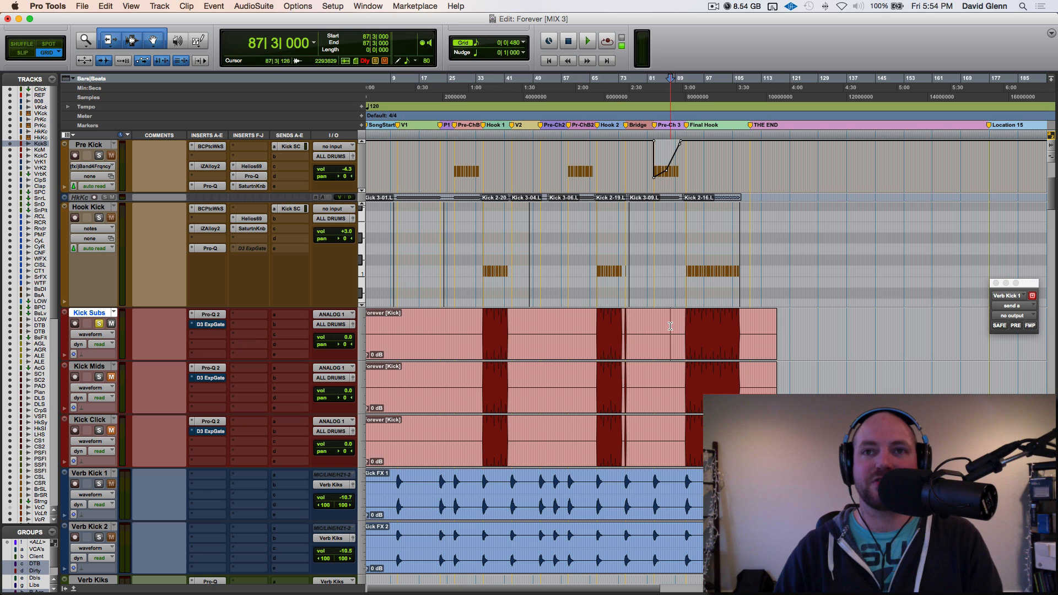
key("Tab")
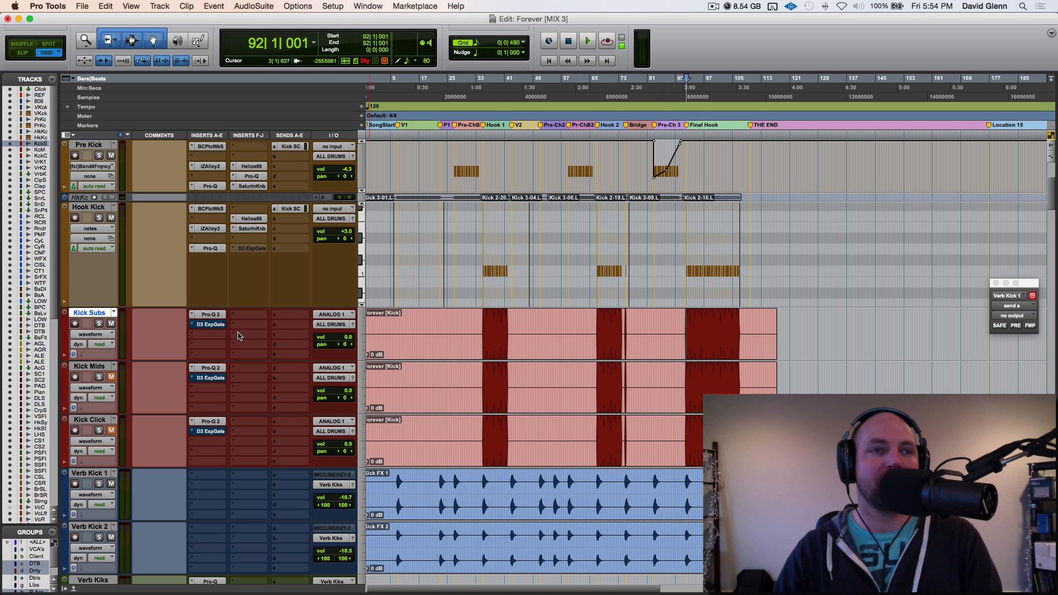
key("shift+s")
left_click(211, 314)
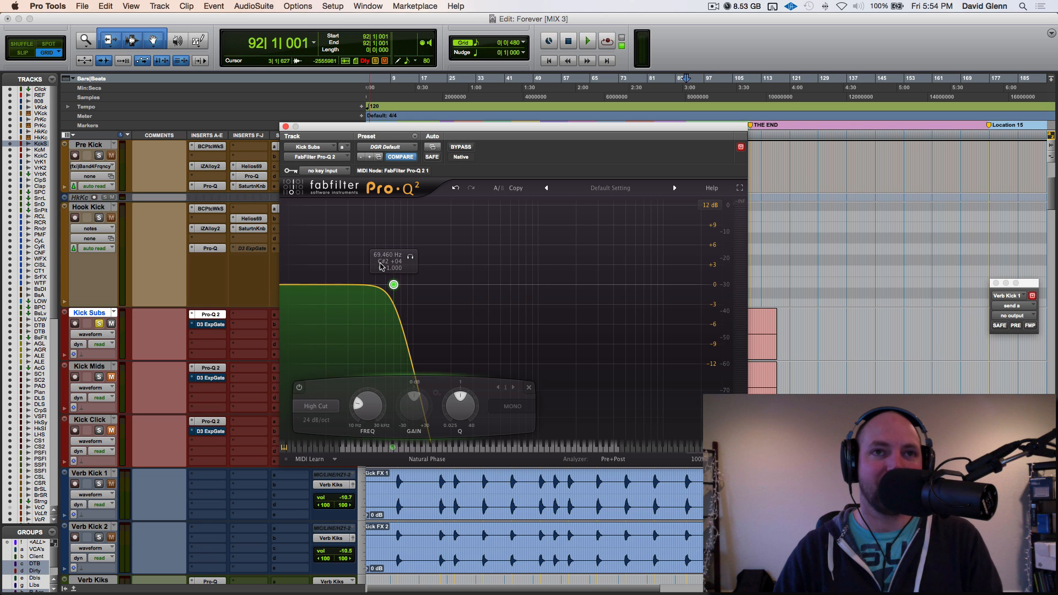
key("space")
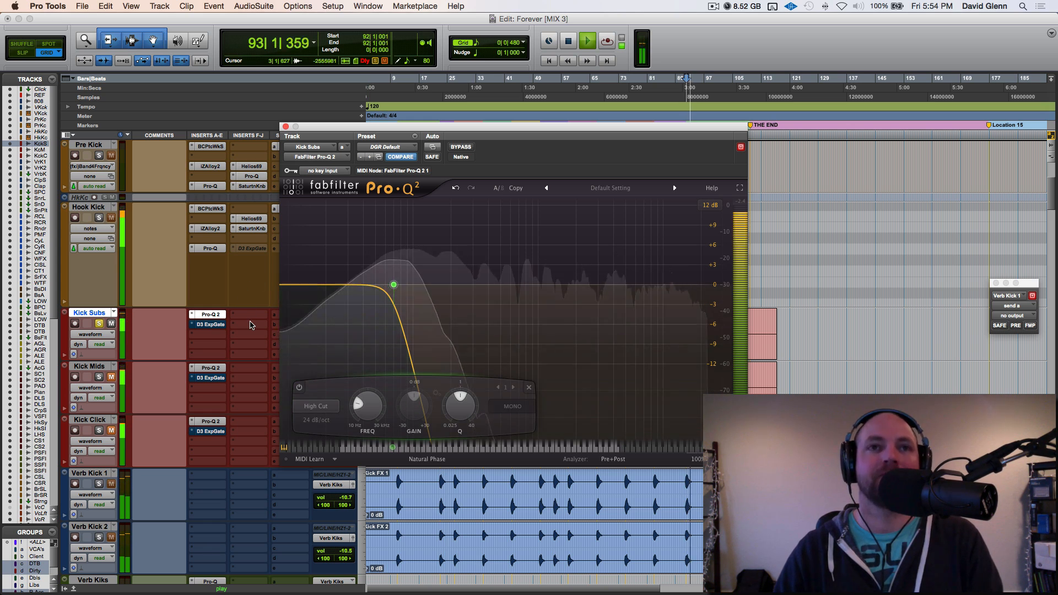
key("space")
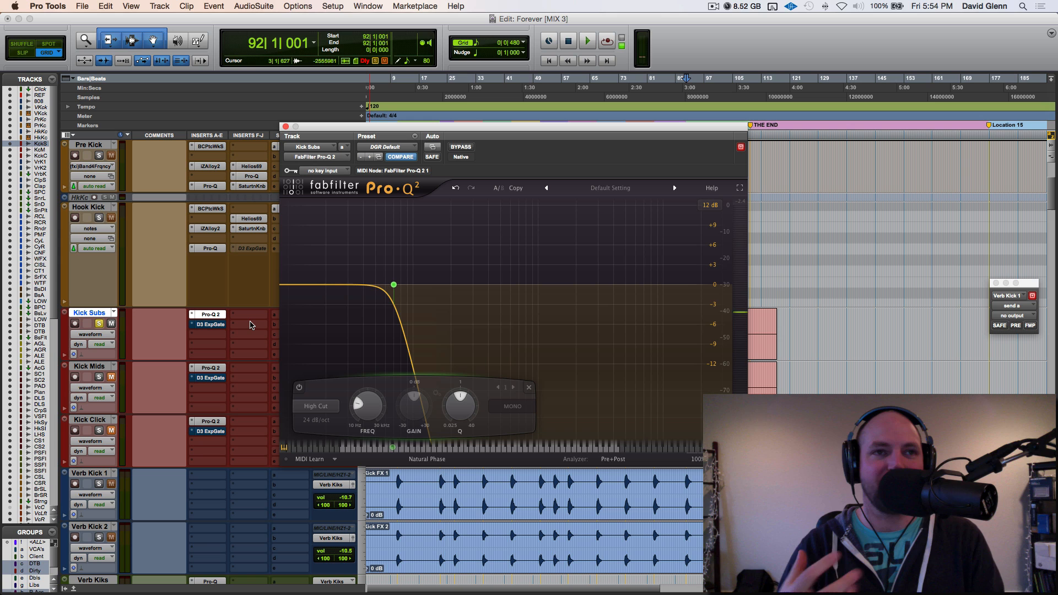
Step: Enable the Expander/Gate on Kick Subs and, during playback, set threshold to -9.4 dB, release to 35.5 ms and hold to 29.9 ms
left_click(211, 326)
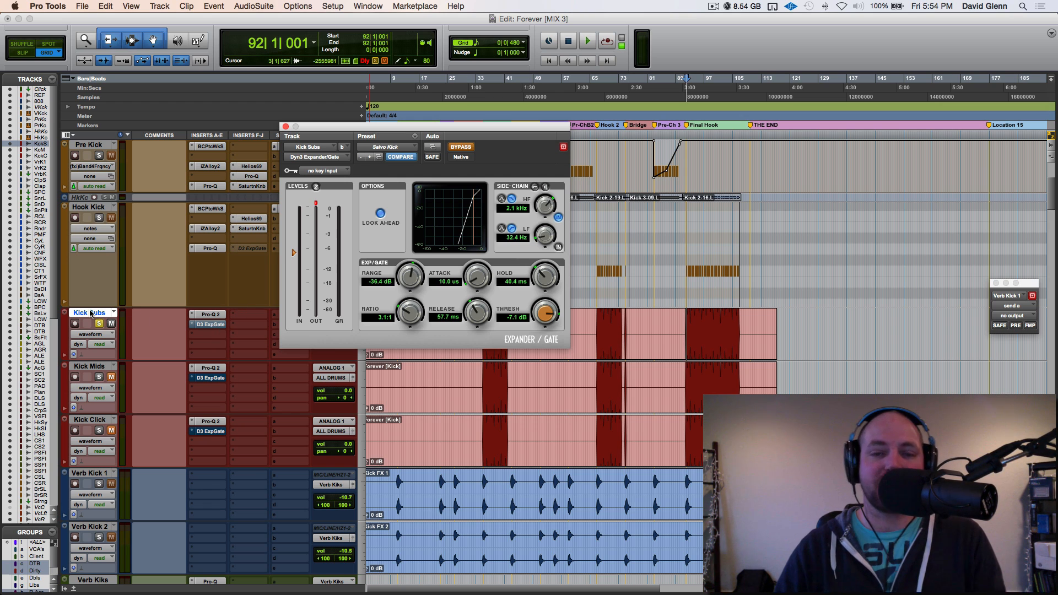
left_click(460, 148)
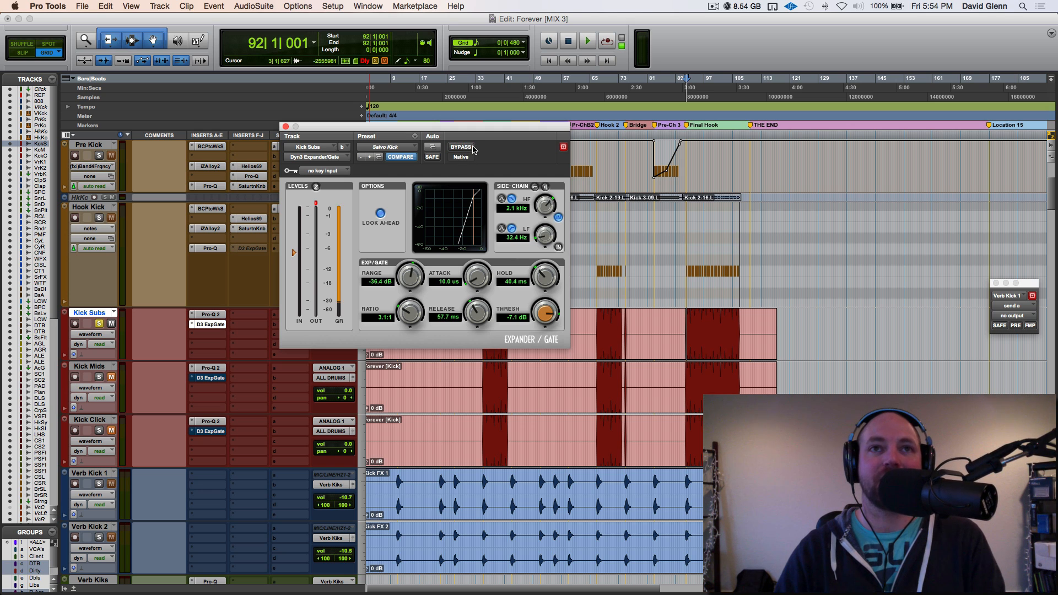
key("space")
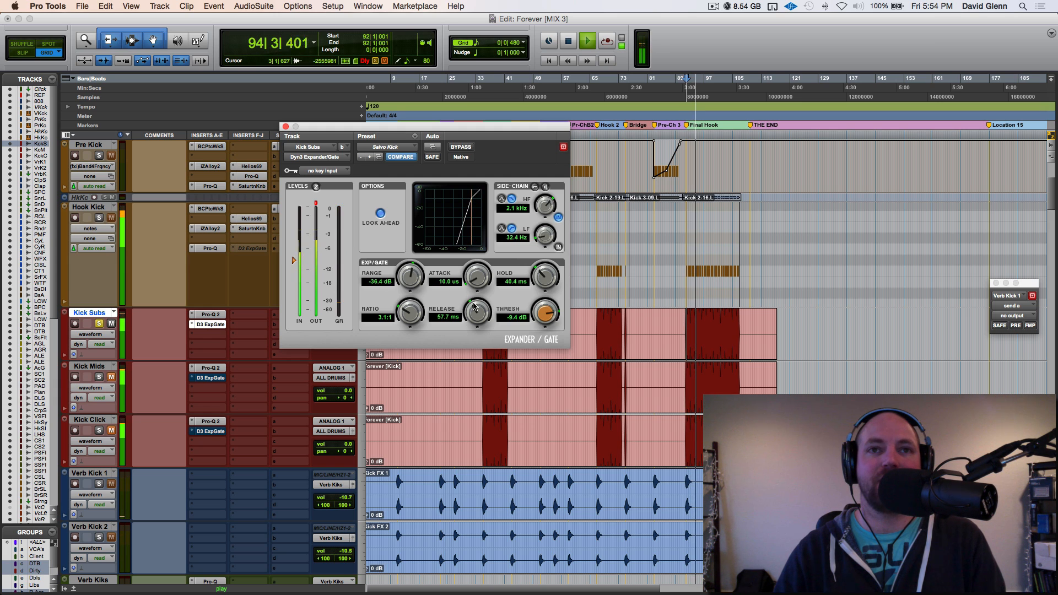
left_click_drag(474, 306, 464, 315)
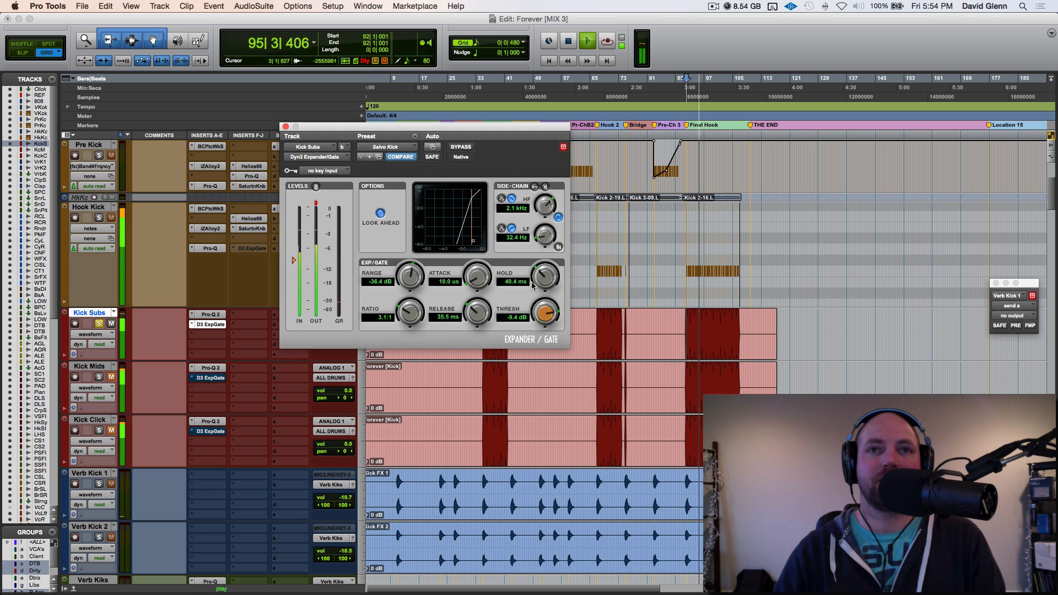
left_click_drag(545, 276, 537, 245)
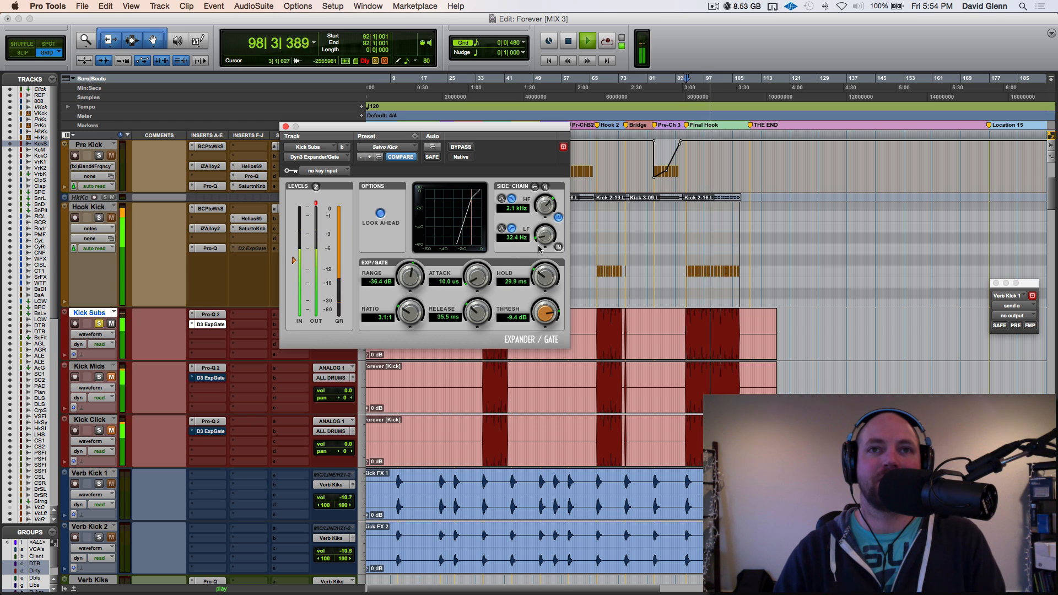
Step: Toggle the Kick Subs gate's bypass during playback to compare the sound, stop playback, and close the gate's window
left_click(462, 147)
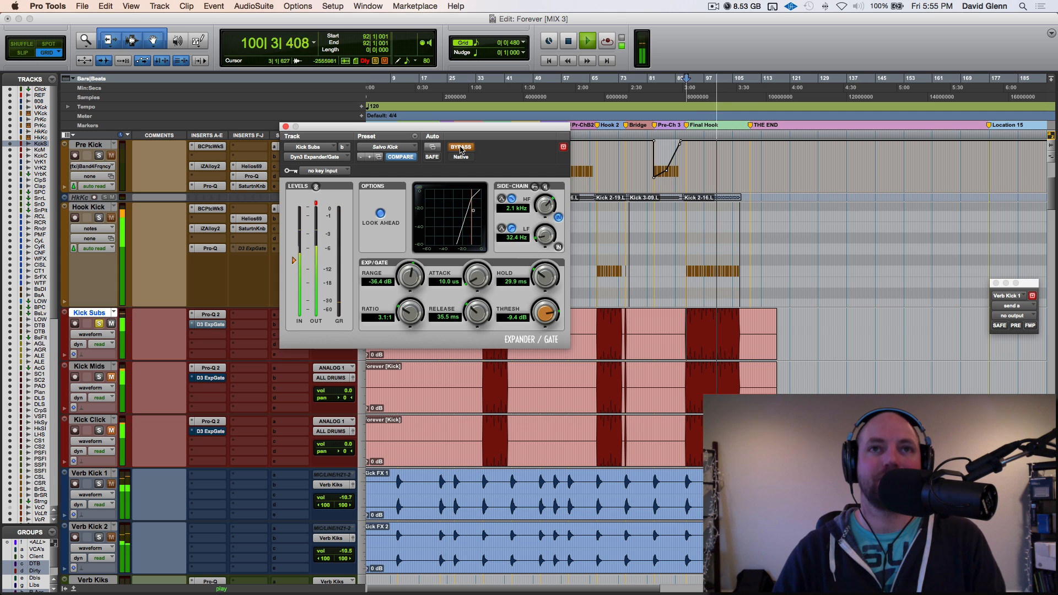
left_click(460, 147)
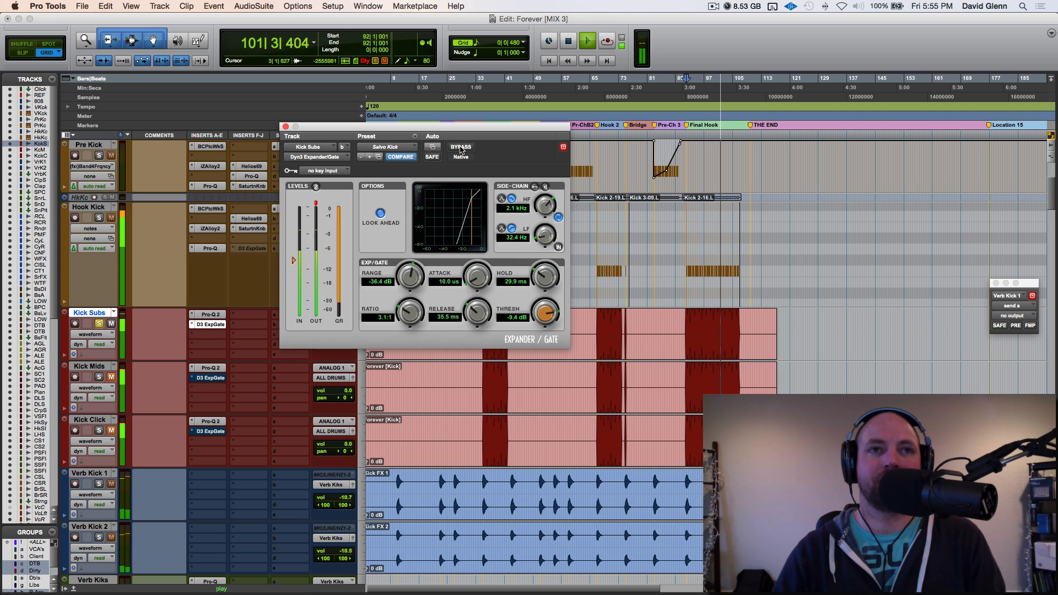
left_click(461, 147)
key("space")
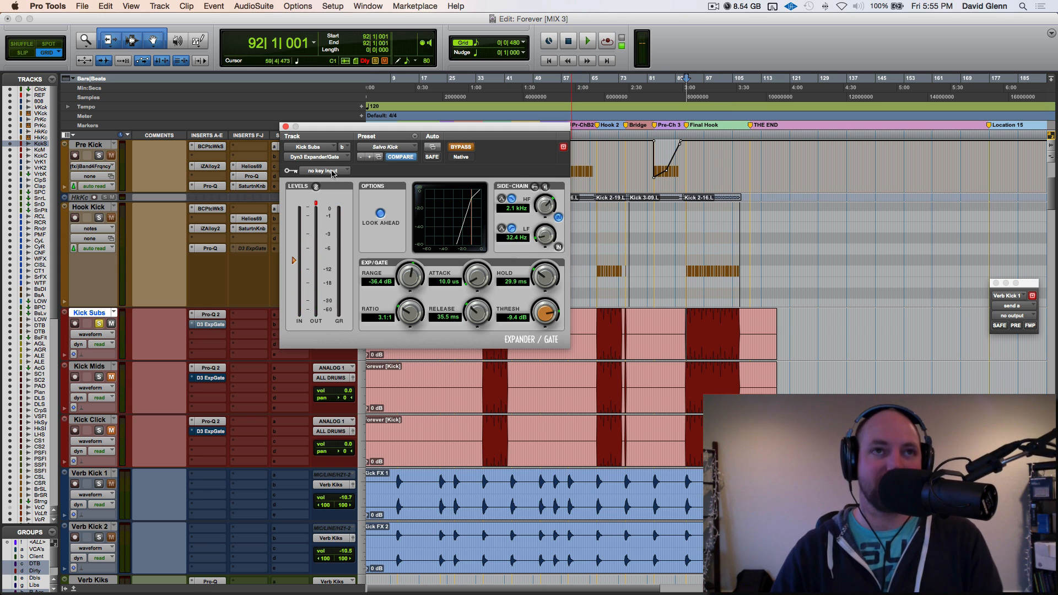
left_click(286, 128)
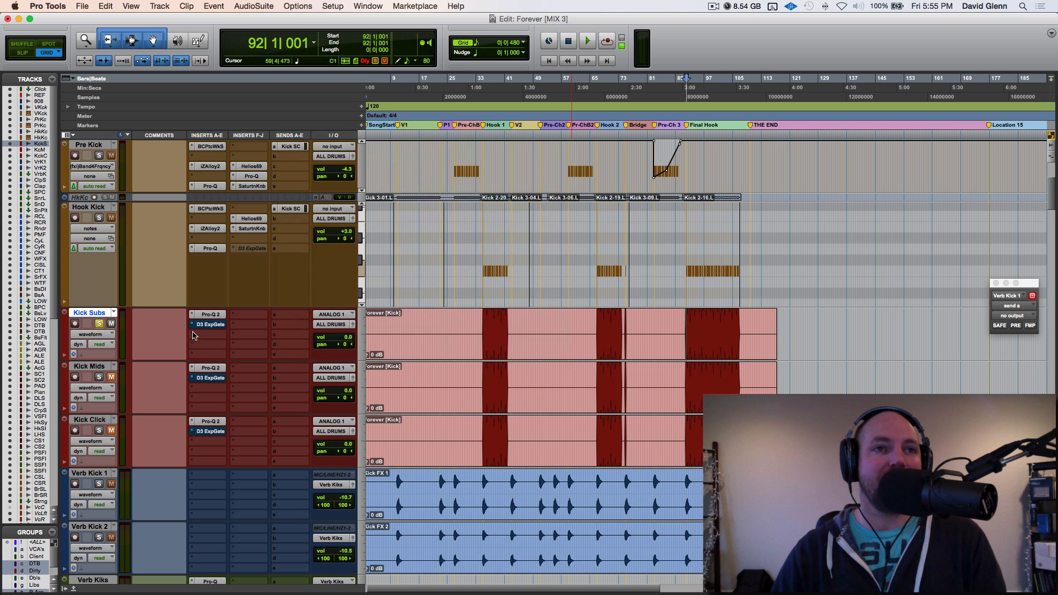
Step: Re-enable the D3 ExpGate on Kick Subs and insert Plugin Alliance's SPL Attacker (mono) in the slot below it
left_click(198, 337)
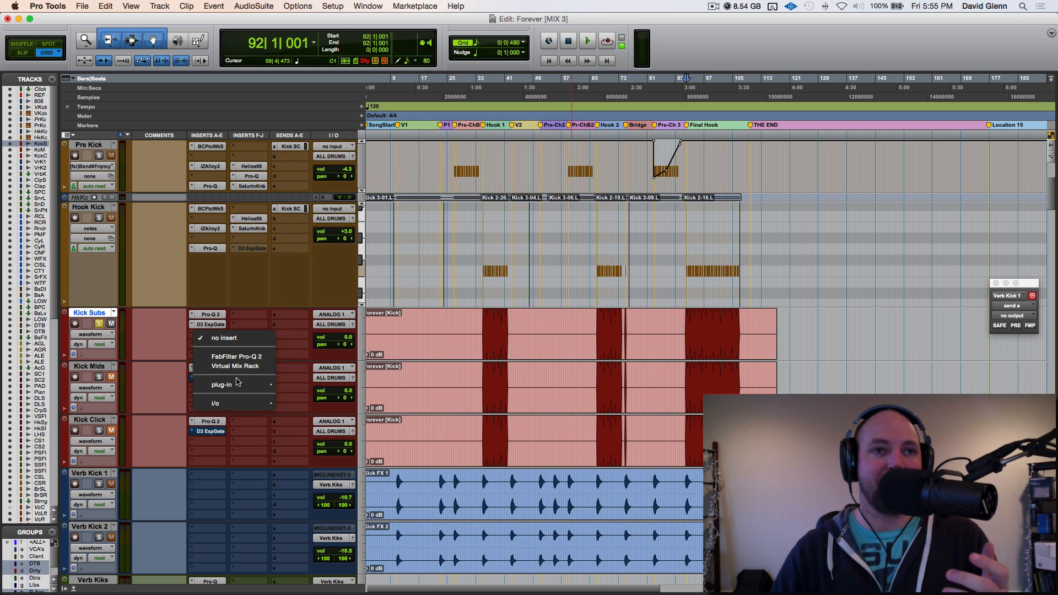
mouse_move(237, 383)
mouse_move(313, 388)
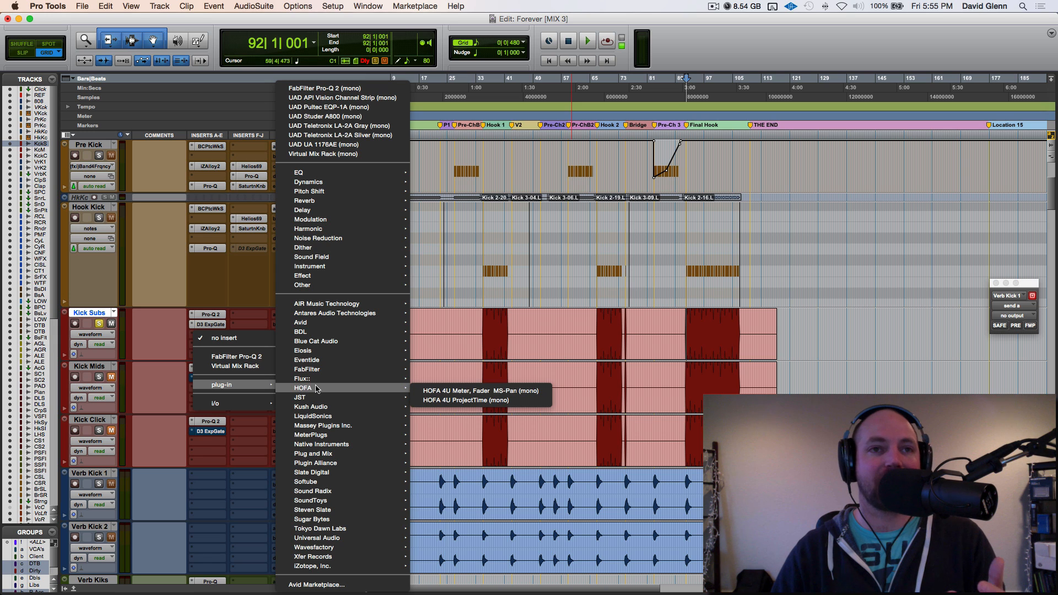
mouse_move(353, 567)
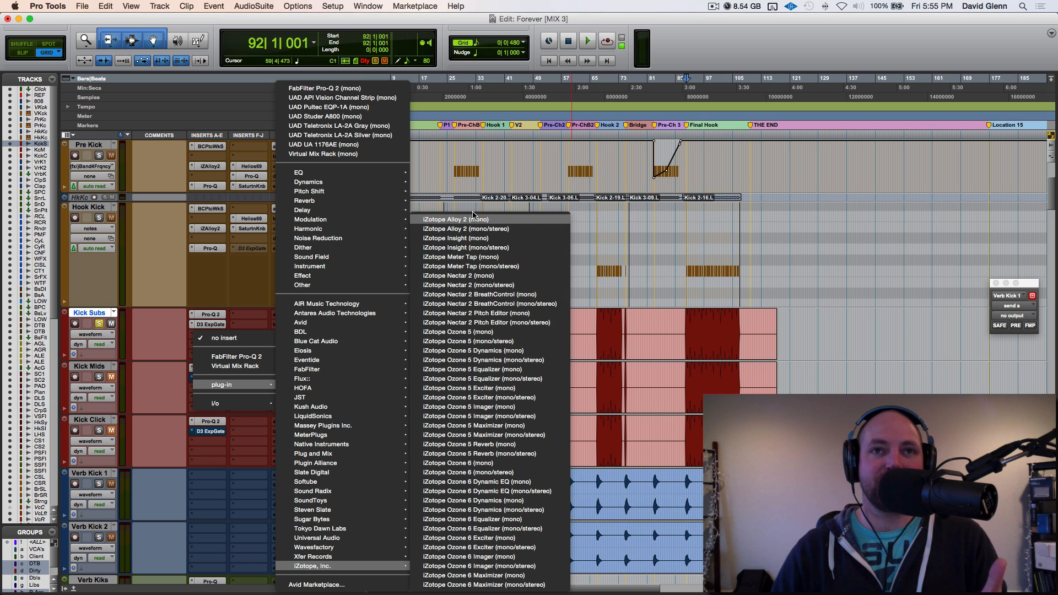
mouse_move(342, 438)
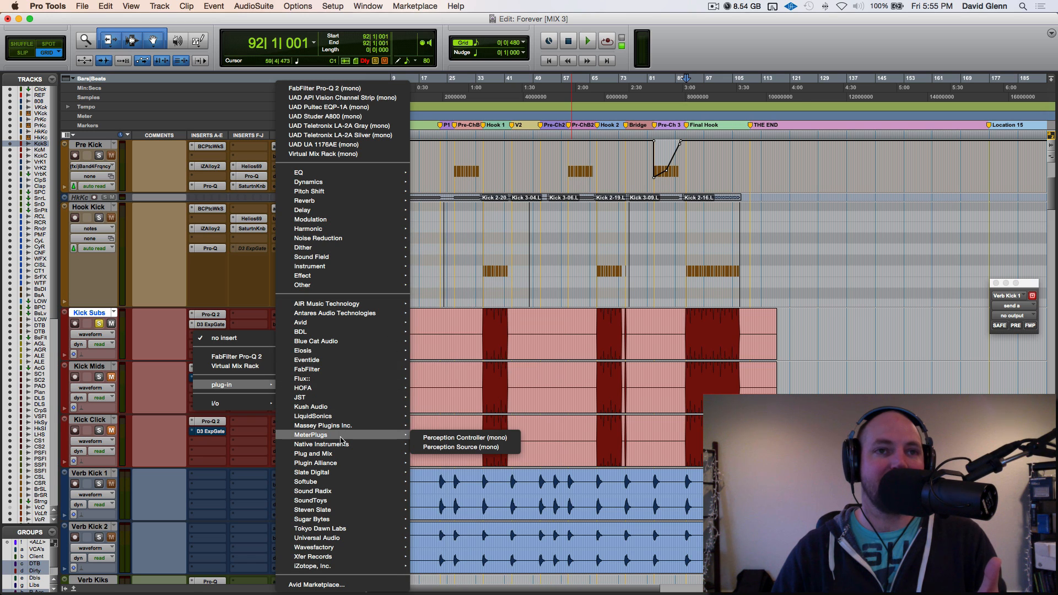
mouse_move(321, 408)
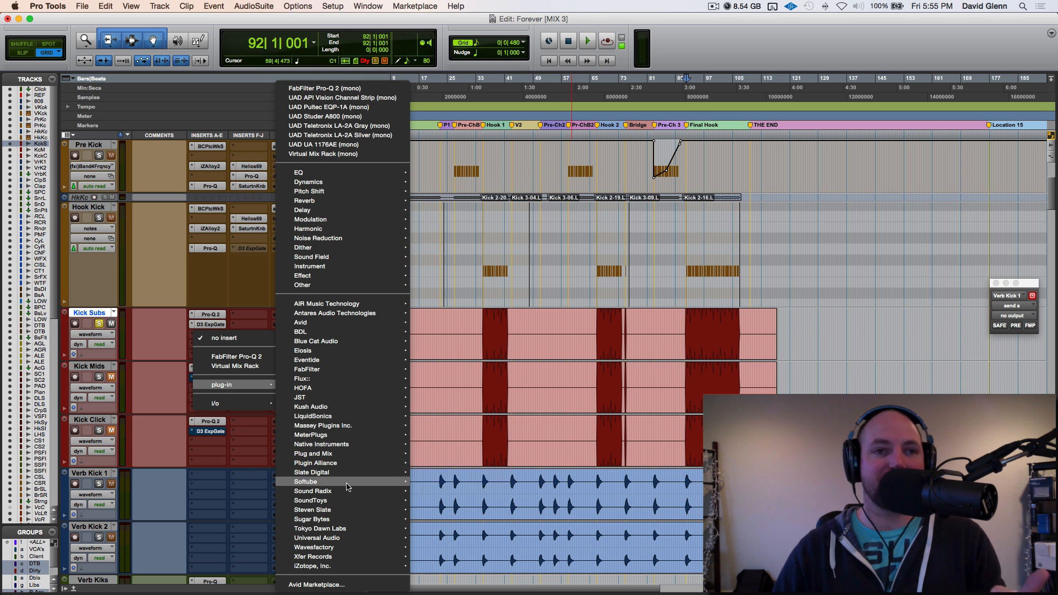
mouse_move(384, 484)
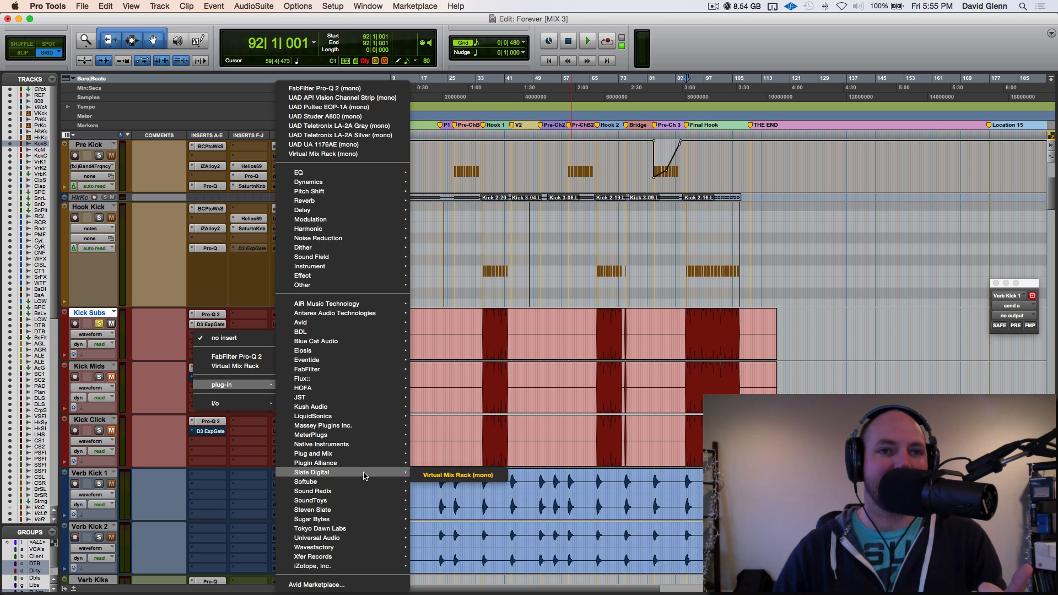
mouse_move(360, 464)
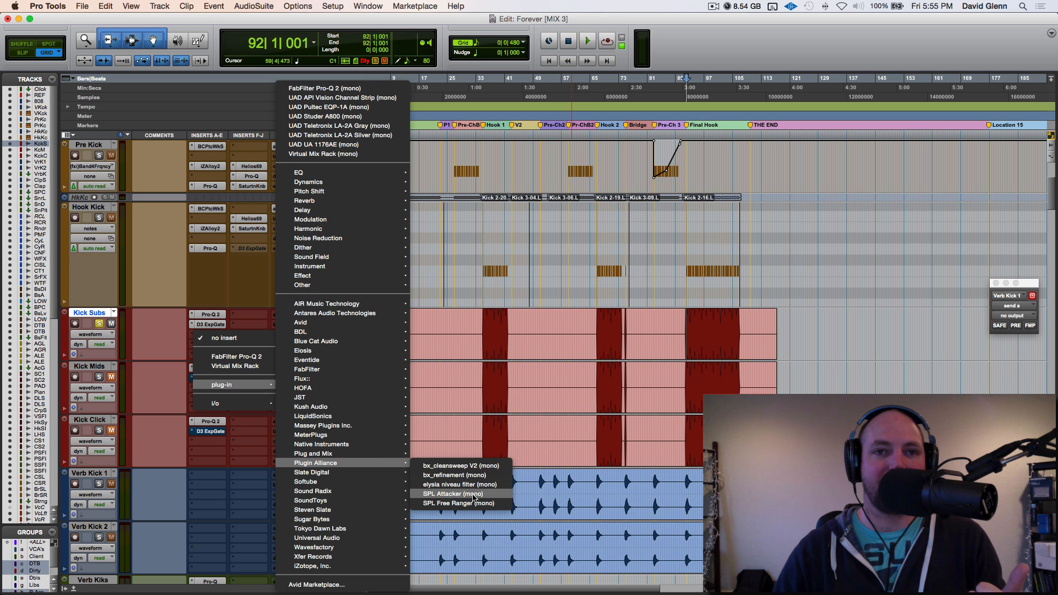
key("Escape")
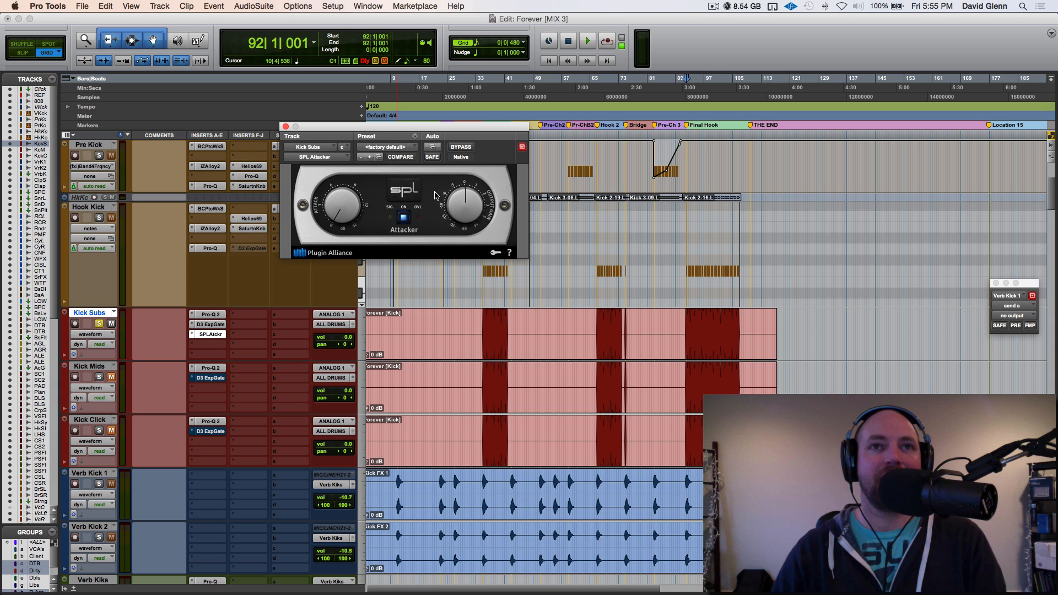
Step: Raise the attack amount in SPL Attacker while playing Kick Subs from bar 92, and compare the sound bypassed and active
key("space")
left_click_drag(330, 205, 326, 139)
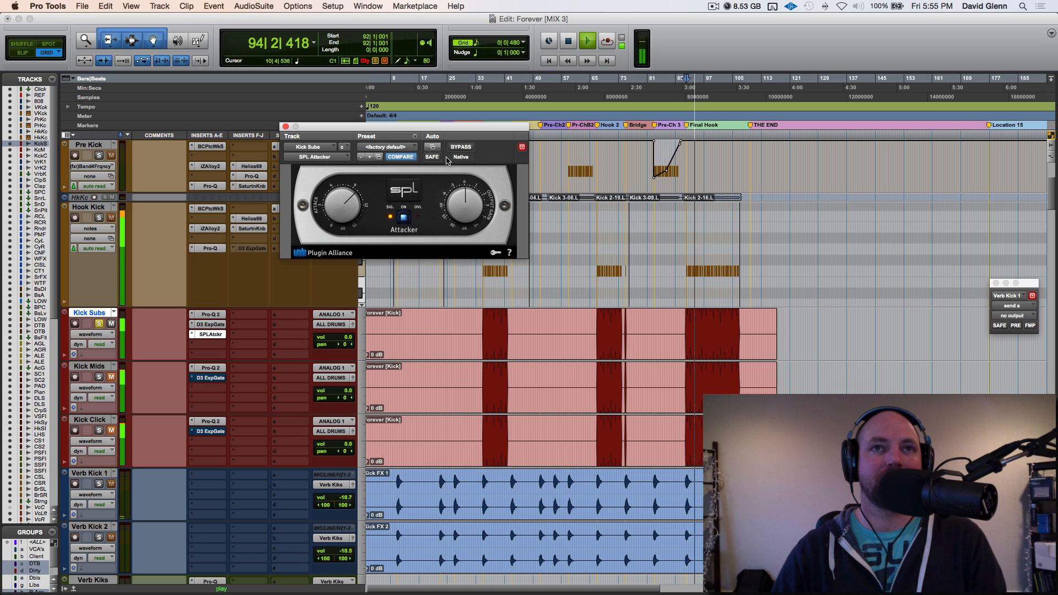
left_click(460, 147)
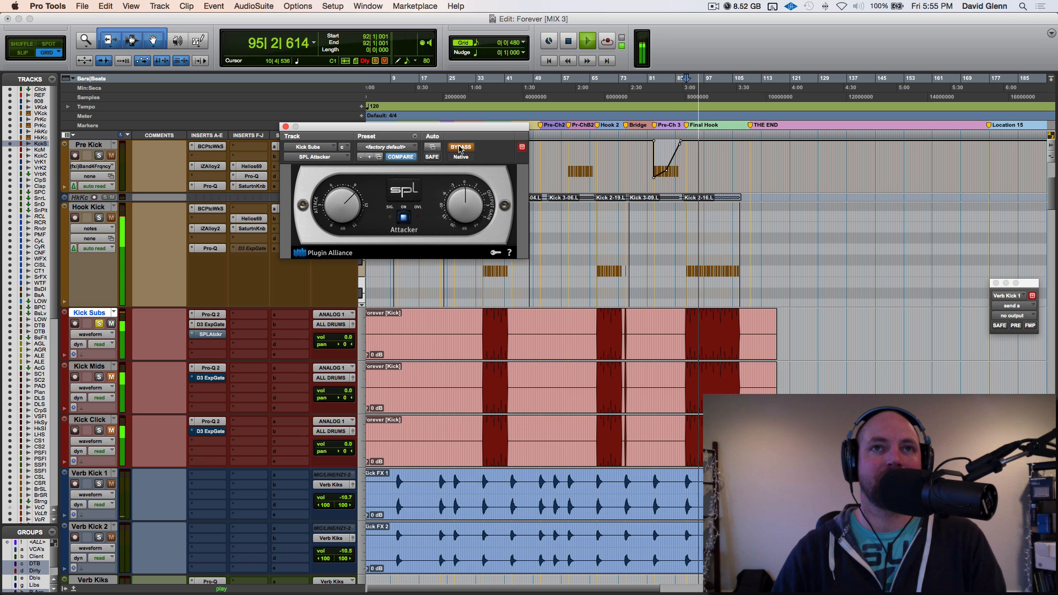
left_click(460, 147)
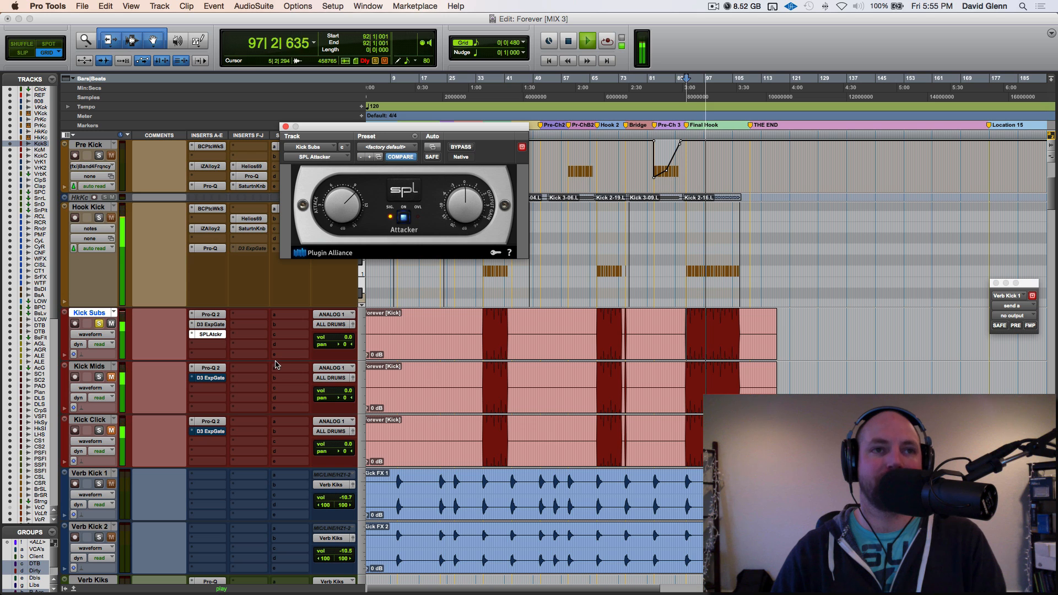
key("space")
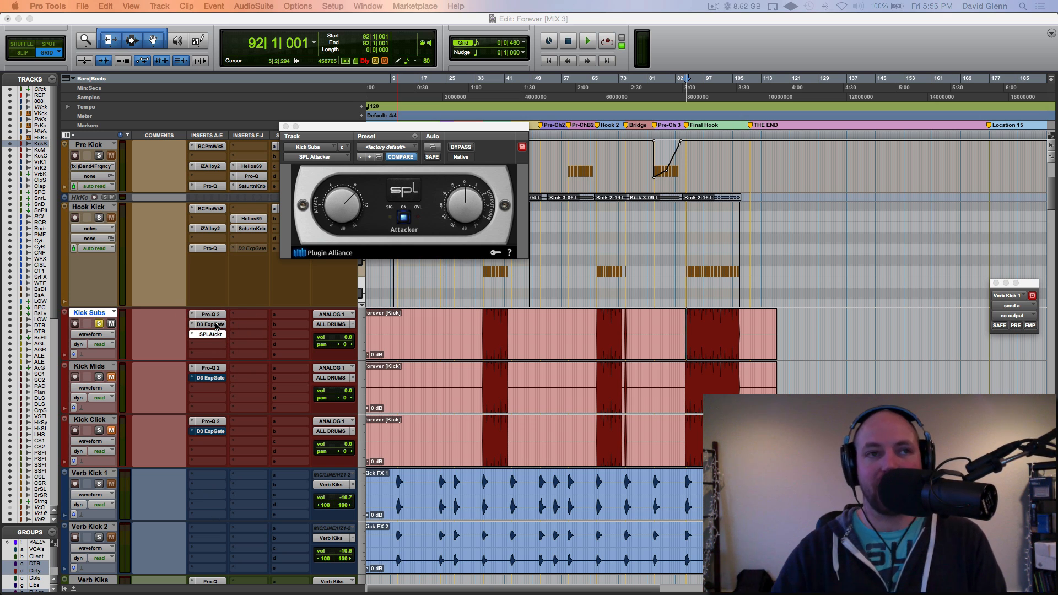
left_click(110, 326)
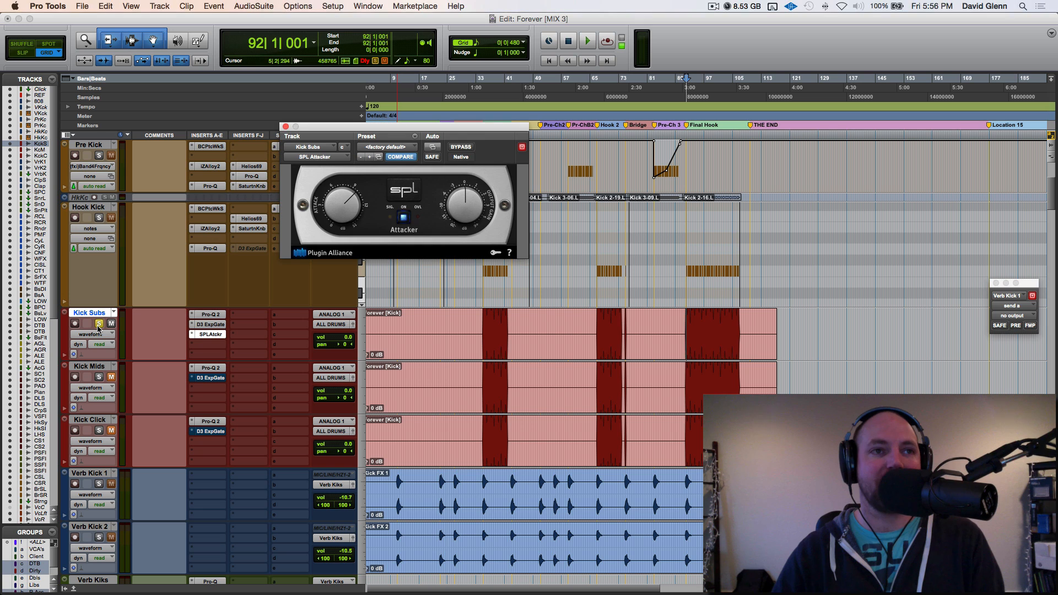
Step: Solo Kick Mids and, during playback from bar 92, add a Pro-Q 2 bell cut of about 4 dB between its low and high cuts
left_click(91, 366)
key("space")
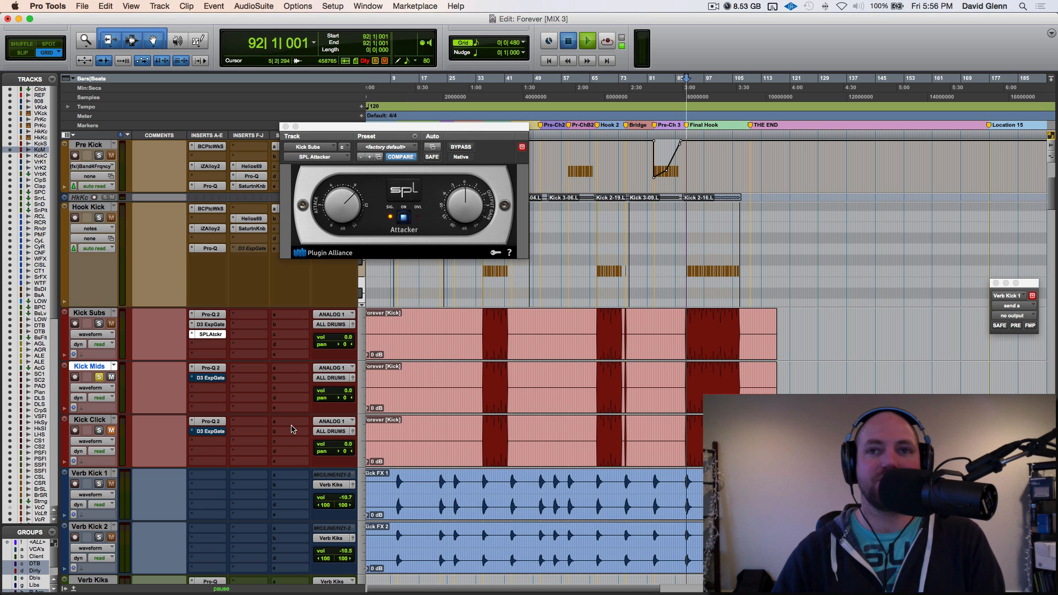
left_click(205, 369)
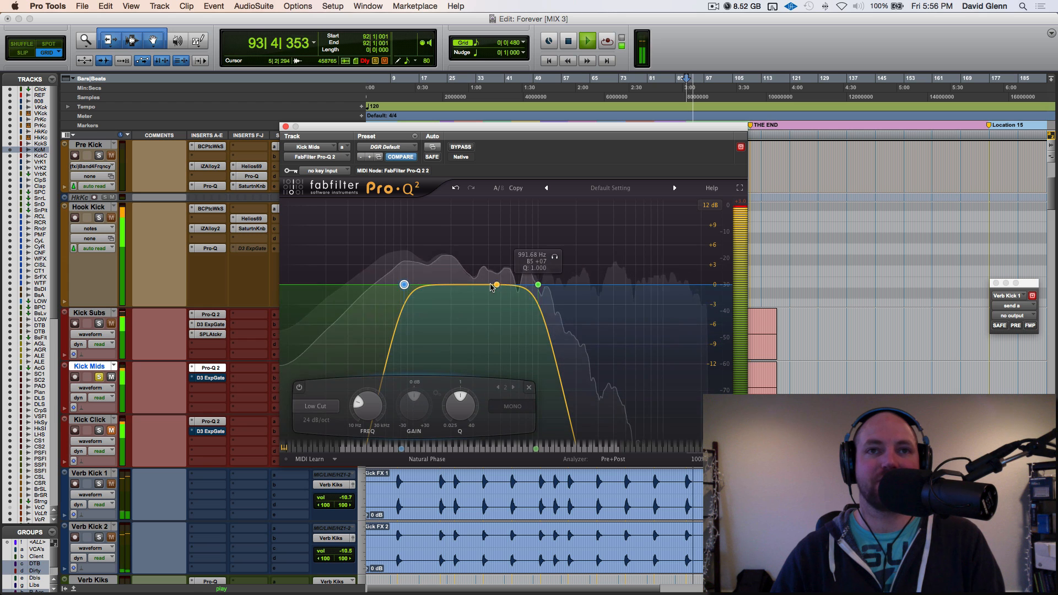
left_click_drag(492, 287, 487, 313)
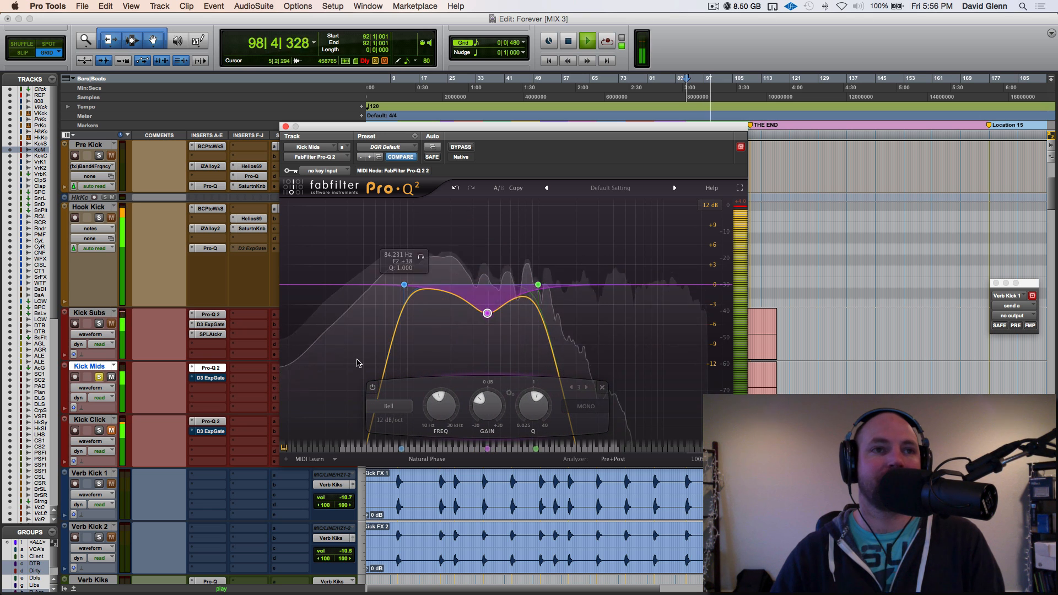
Step: Enable the bypassed D3 ExpGate on Kick Mids and play the track briefly to hear the gated sound
key("space")
left_click(218, 377, "super")
key("space")
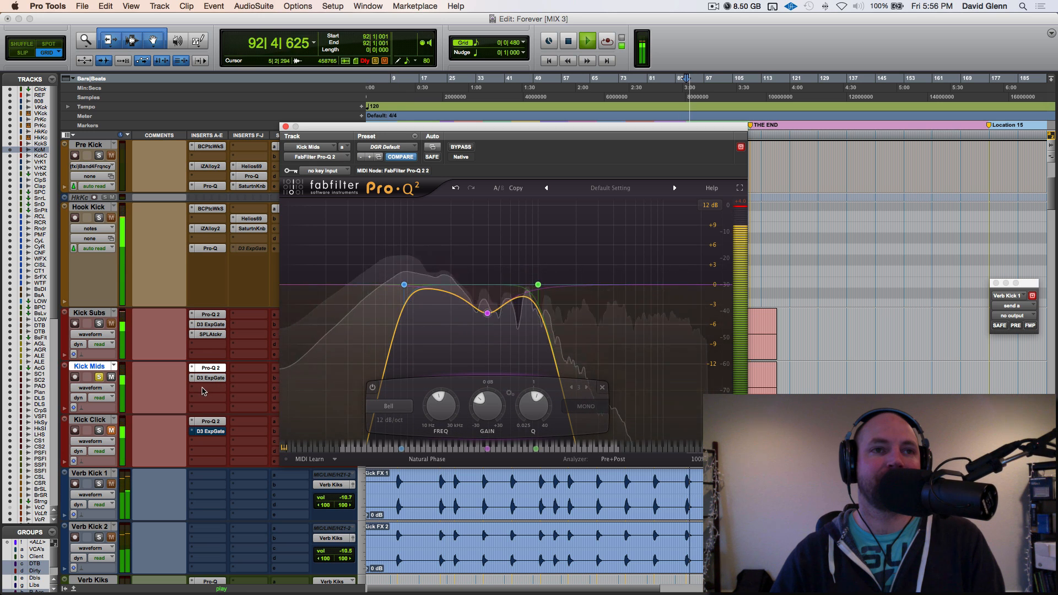
key("space")
Step: Insert the Decapitator (mono) harmonic plug-in on Kick Mids in the slot below D3 ExpGate
left_click(202, 391)
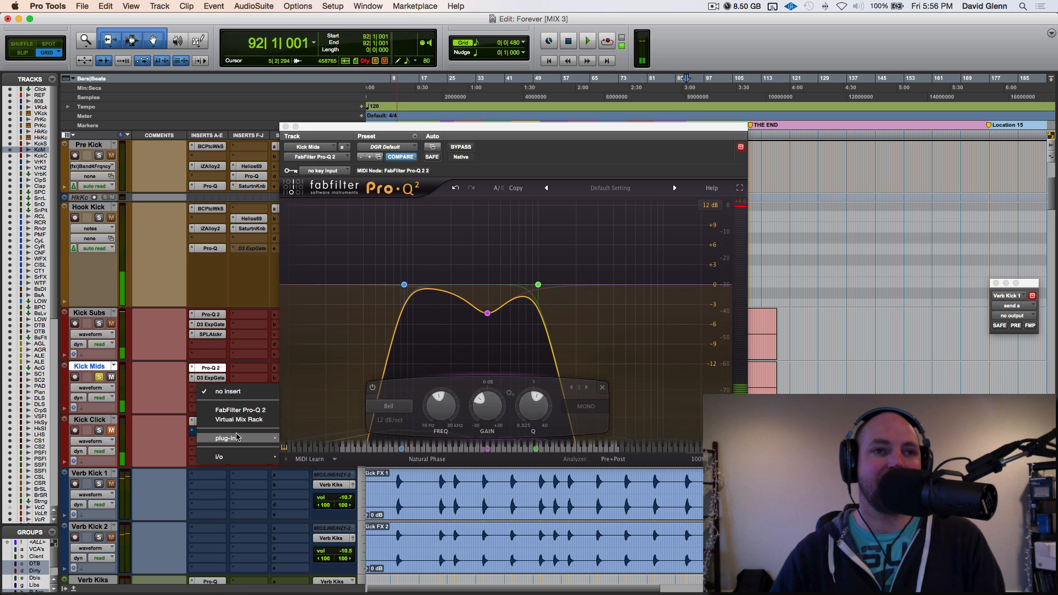
mouse_move(238, 438)
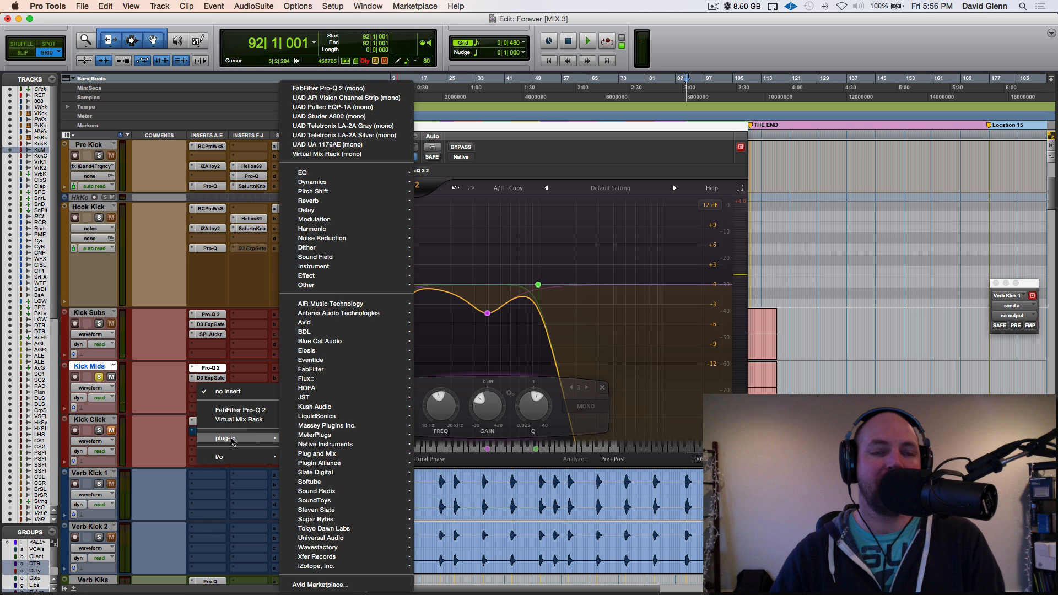
mouse_move(346, 186)
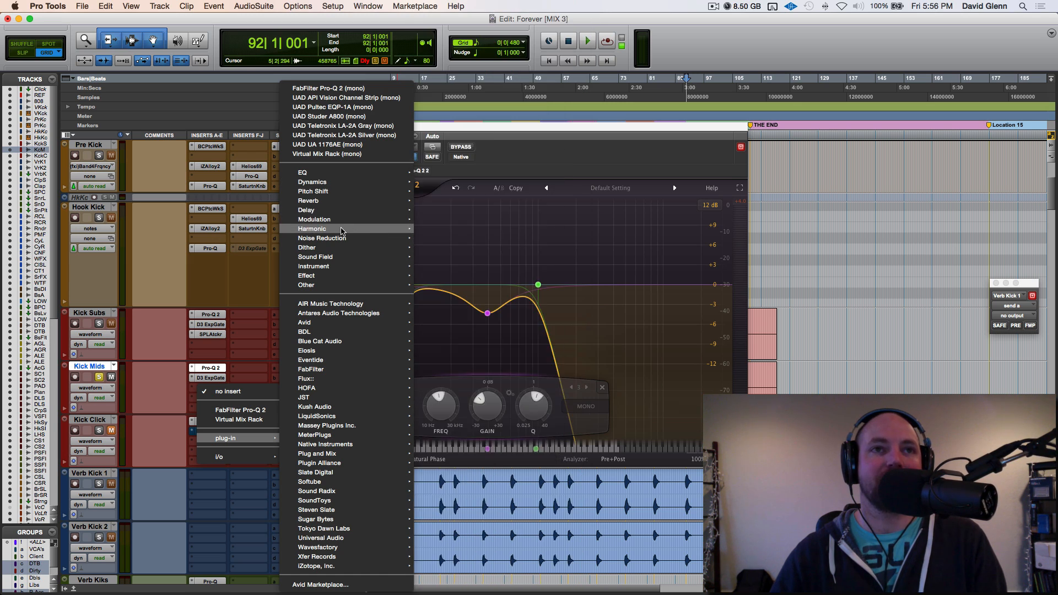
mouse_move(386, 229)
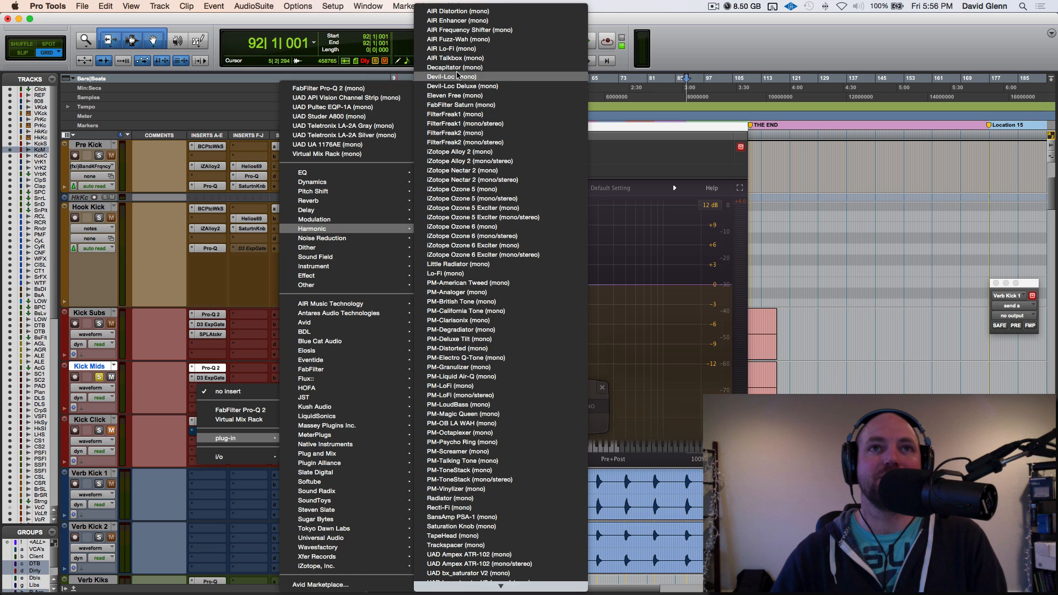
key("Escape")
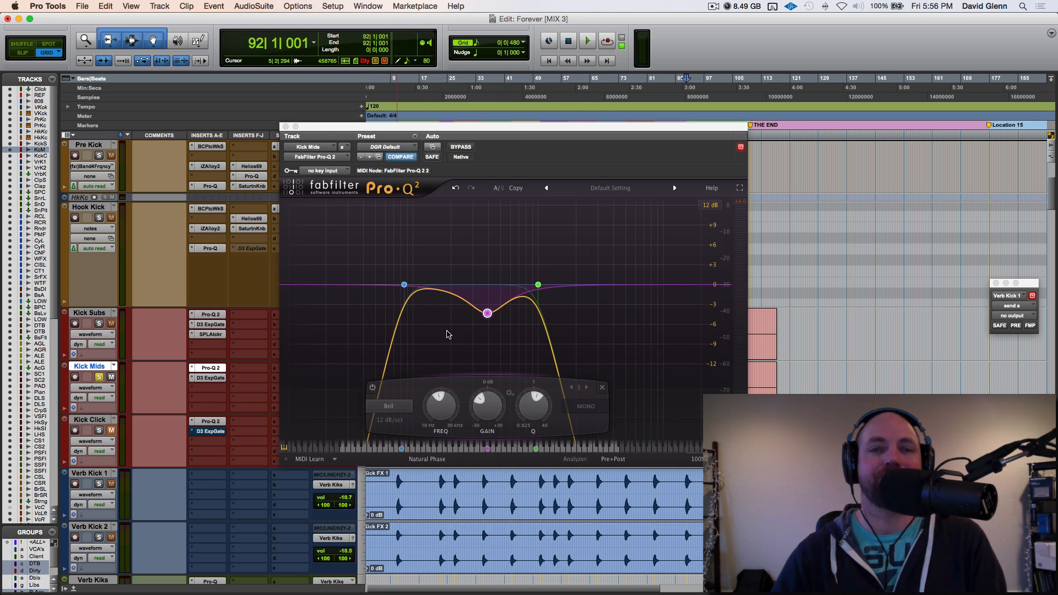
Step: Adjust Decapitator's drive during Kick Mids playback, turn on Punish, and stop playback
key("space")
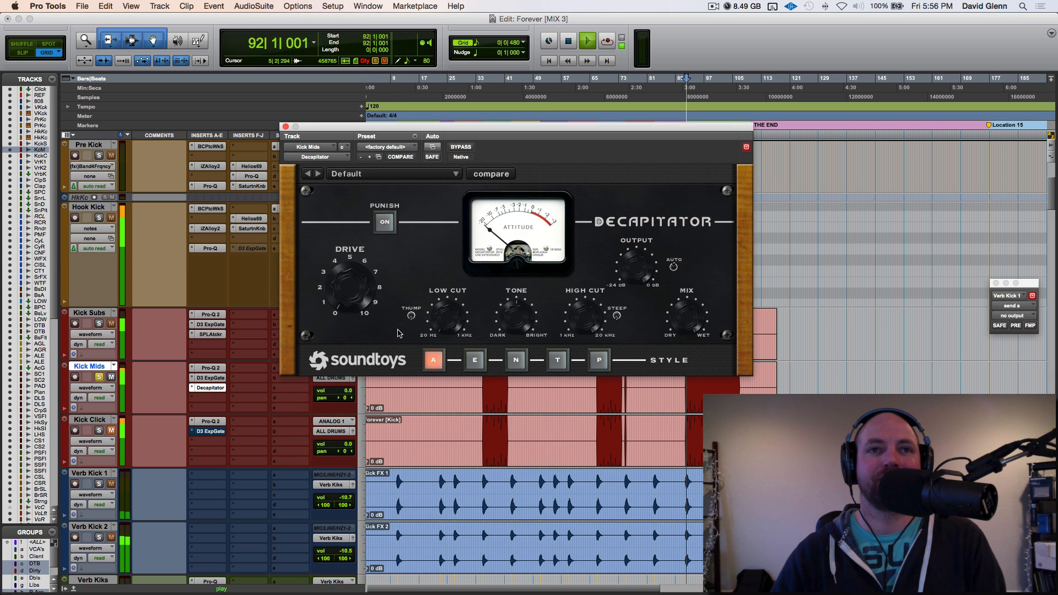
left_click_drag(351, 292, 351, 220)
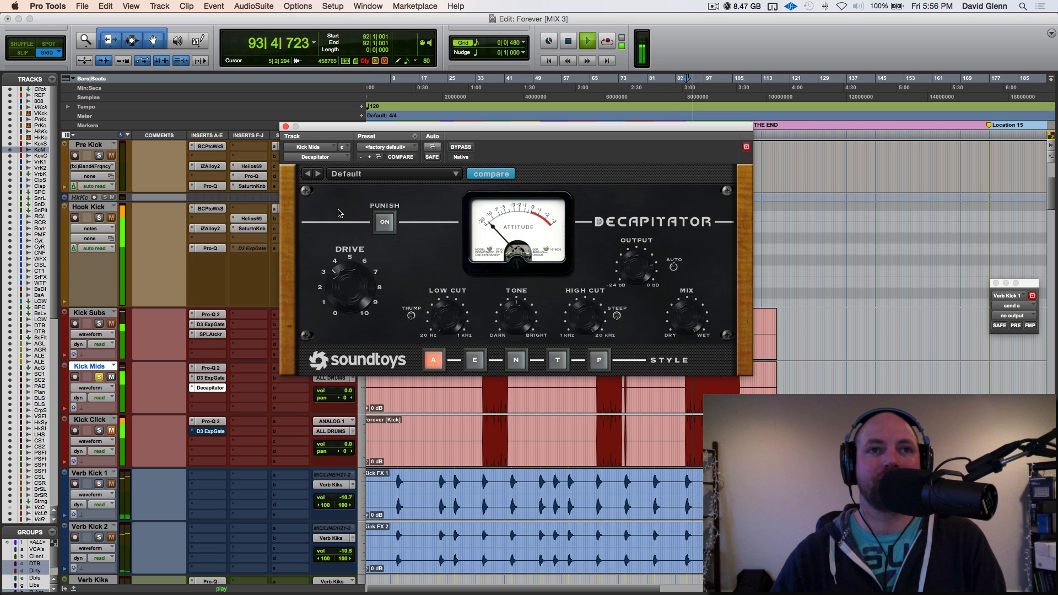
left_click(385, 222)
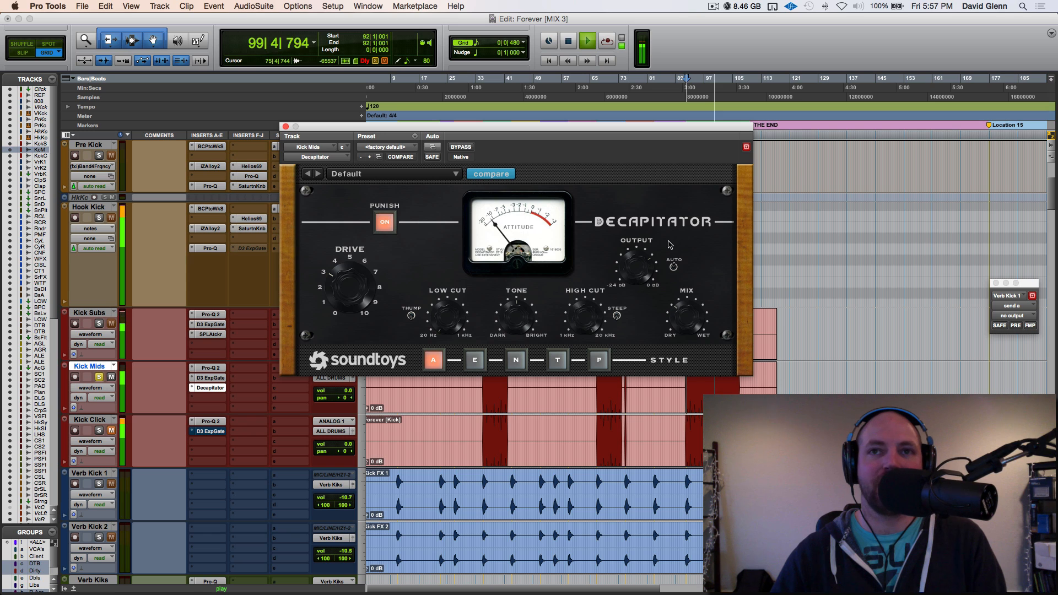
key("space")
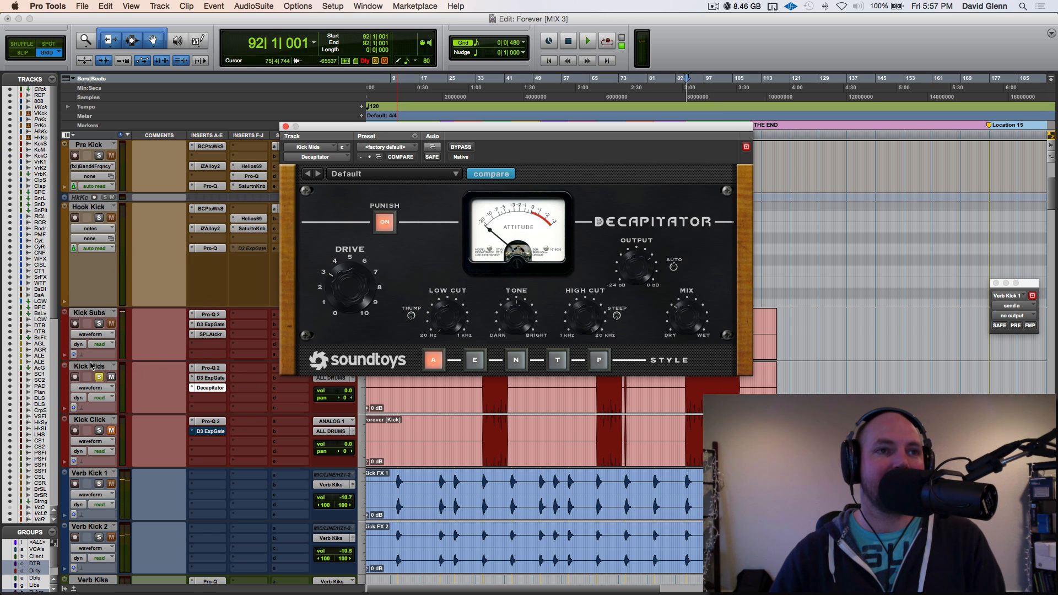
Step: Play Kick Mids with all its inserts bypassed, and re-enable them together to compare the sound
left_click(139, 366)
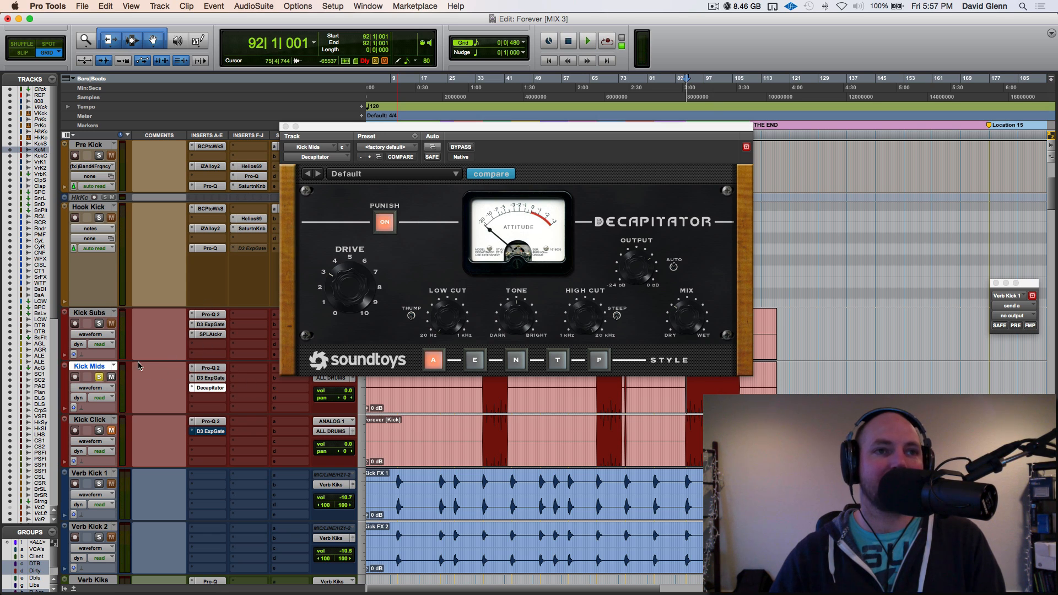
left_click(209, 369, "shift+super")
key("space")
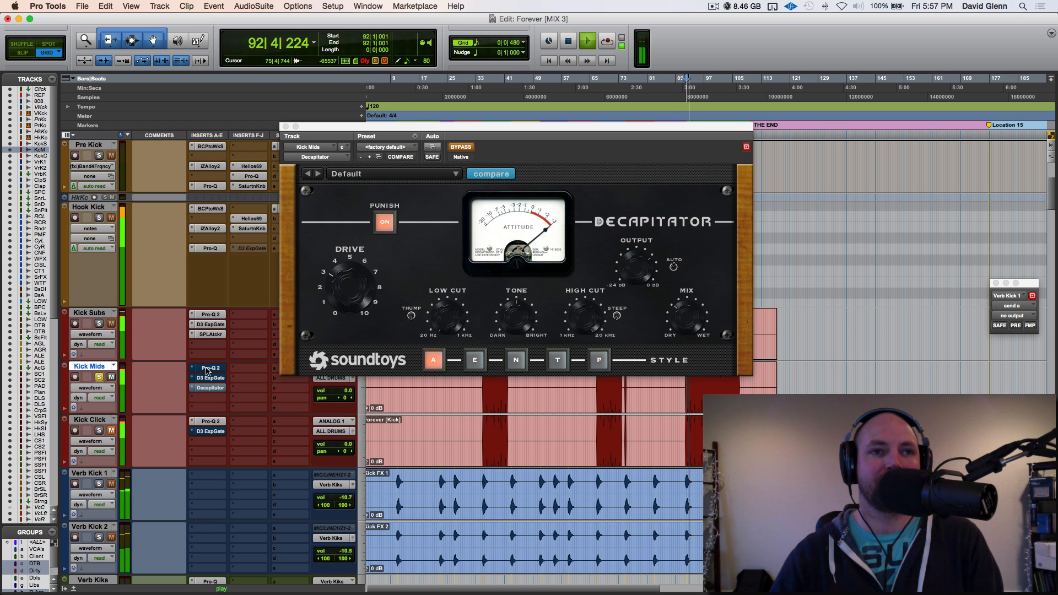
left_click(208, 369, "shift+super")
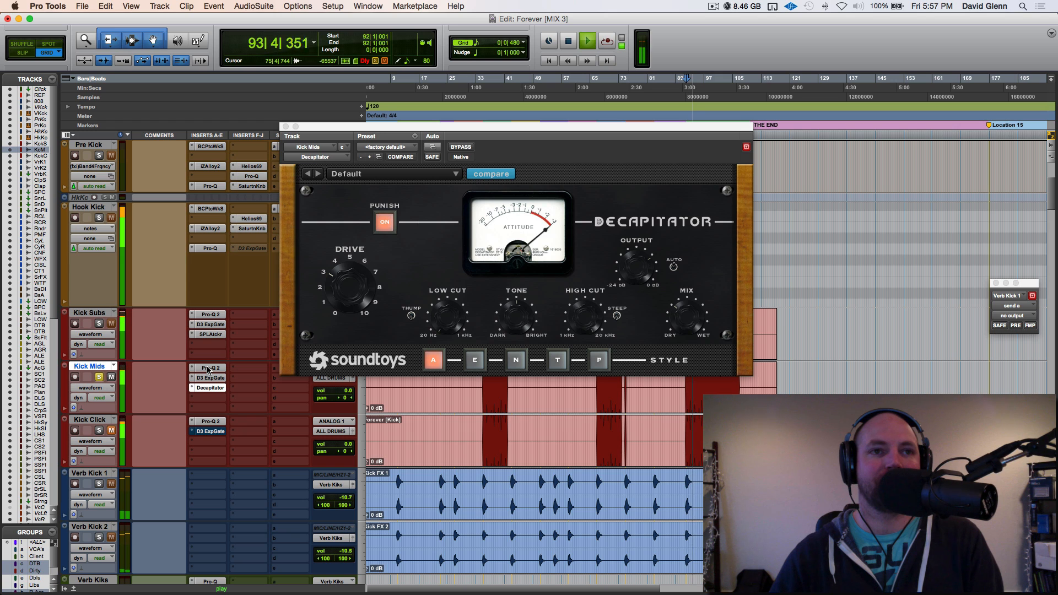
Step: Toggle the bypass of Pro-Q 2, D3 ExpGate and Decapitator on Kick Mids during playback to hear each one's effect, and stop playback
left_click(209, 369, "super")
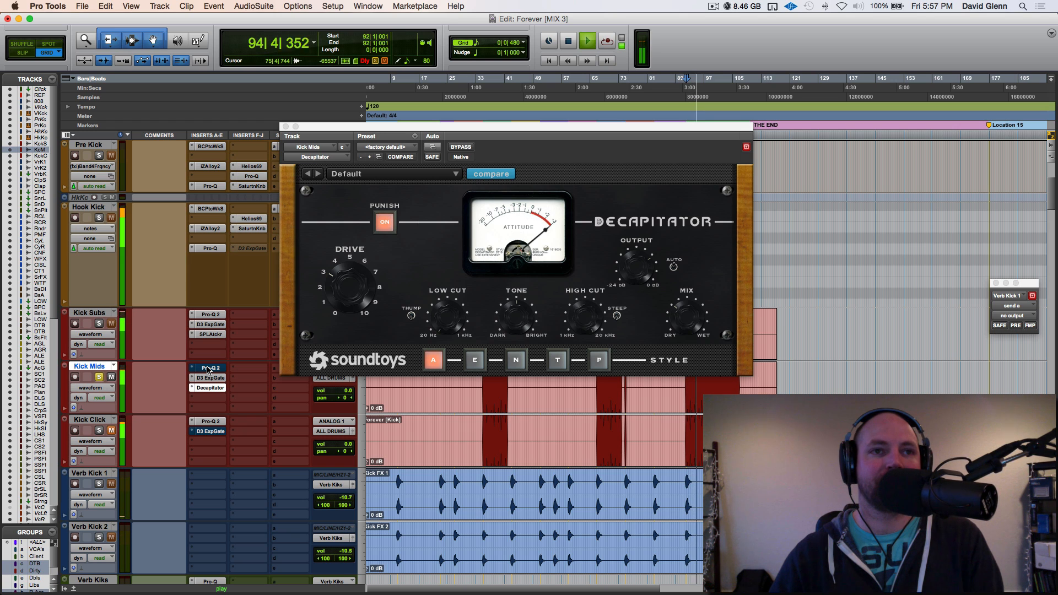
left_click(208, 369, "super")
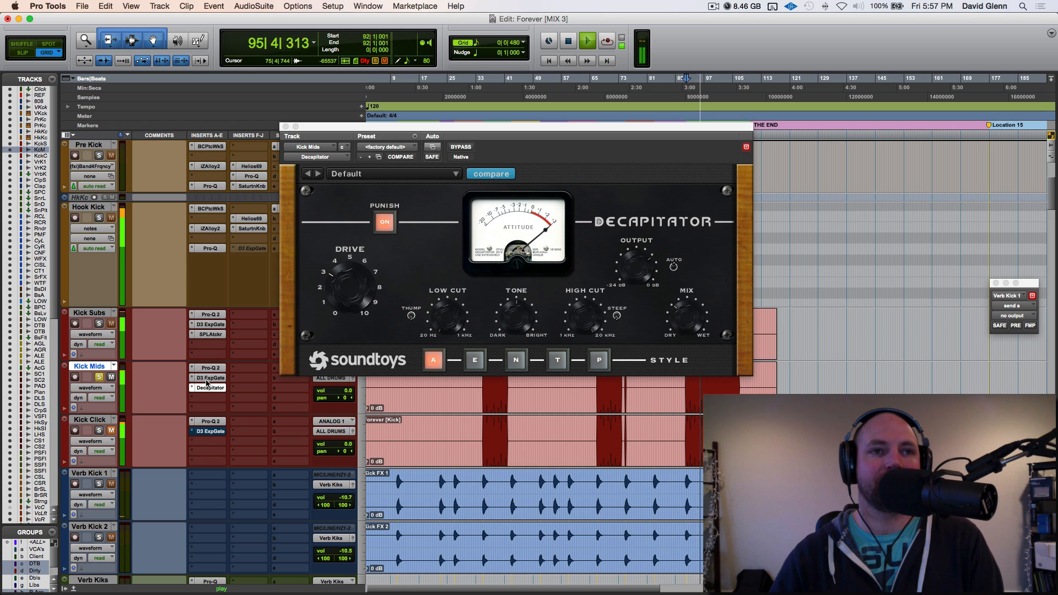
left_click(214, 388, "super")
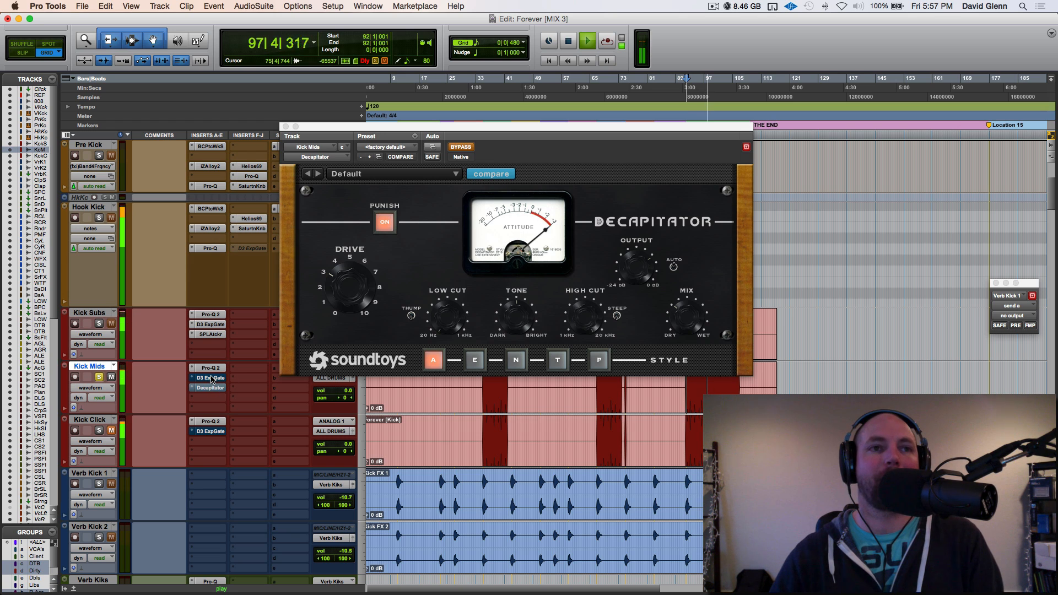
left_click(212, 379, "super")
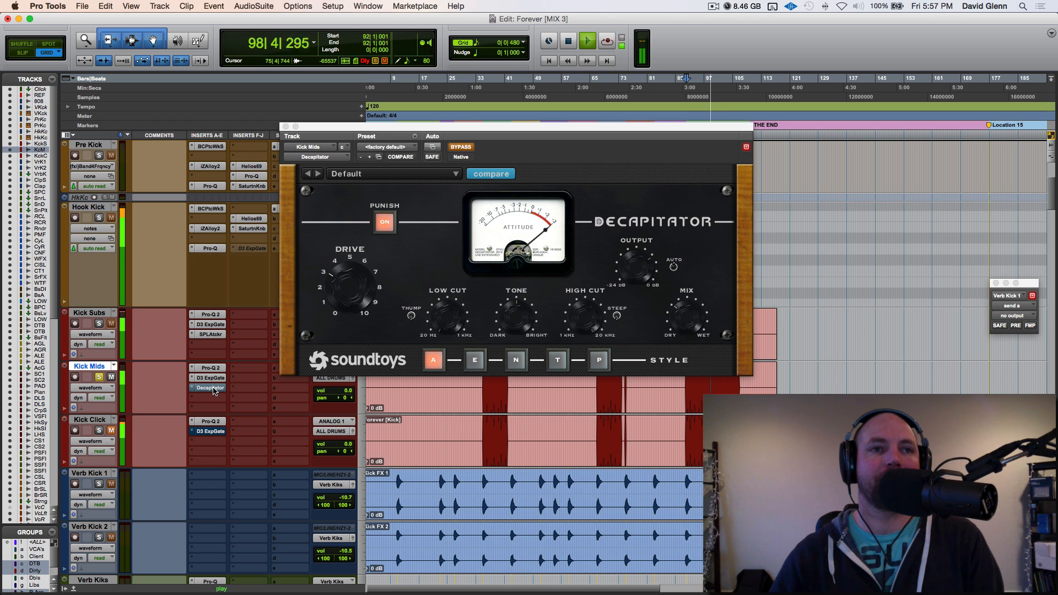
left_click(211, 388, "super")
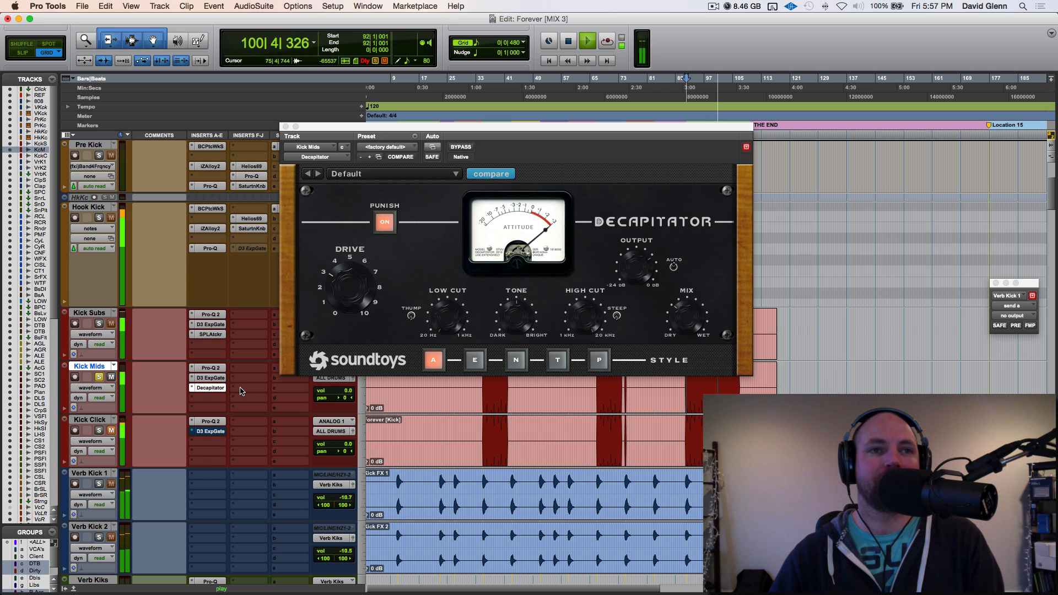
key("space")
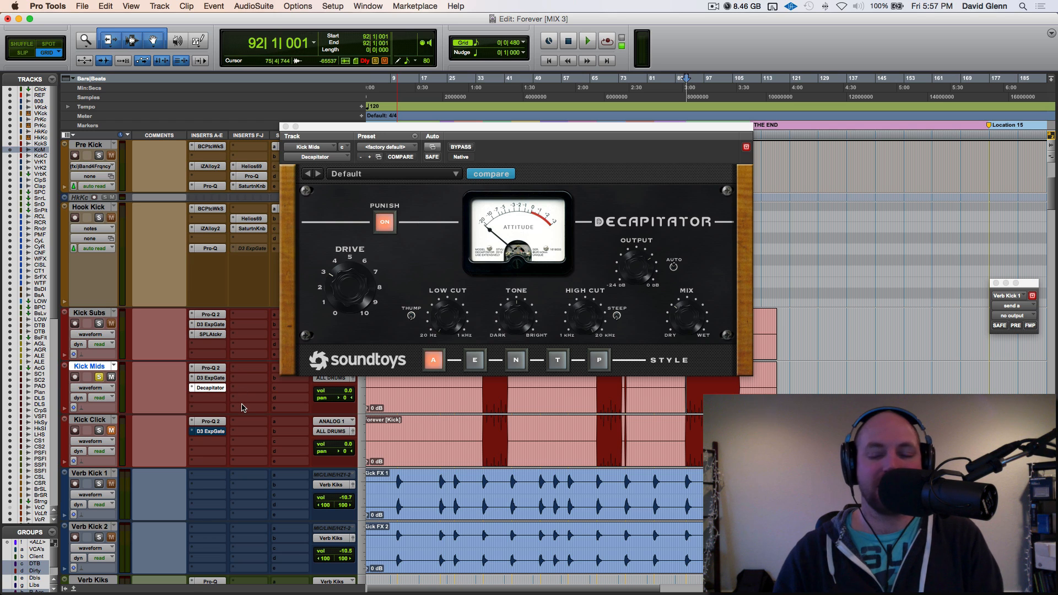
Step: Take Kick Mids out of solo, and solo and unmute Kick Click
left_click(99, 378)
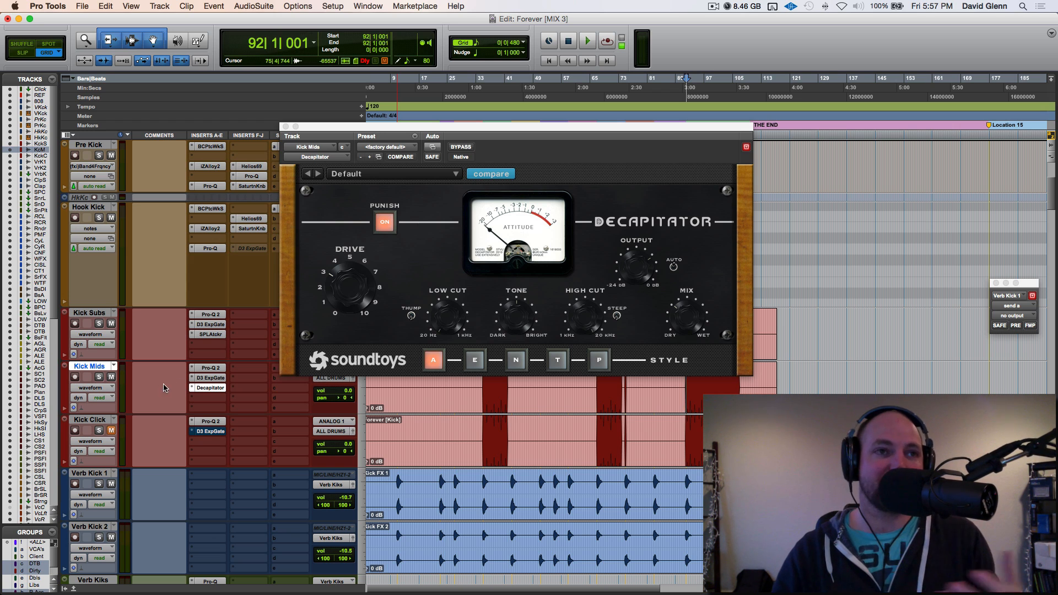
left_click(98, 419)
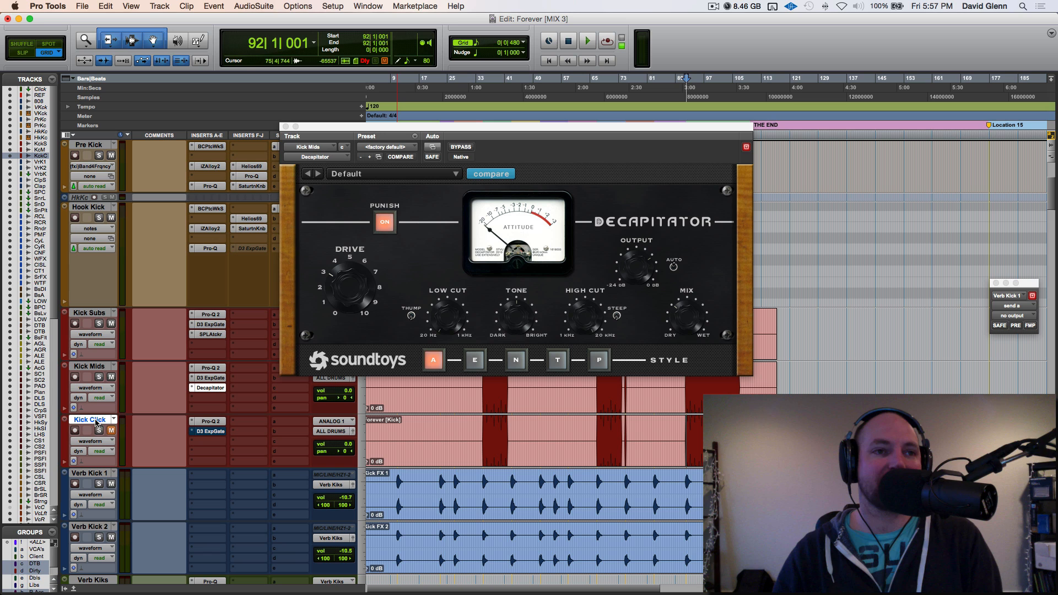
left_click(100, 431)
left_click(111, 431)
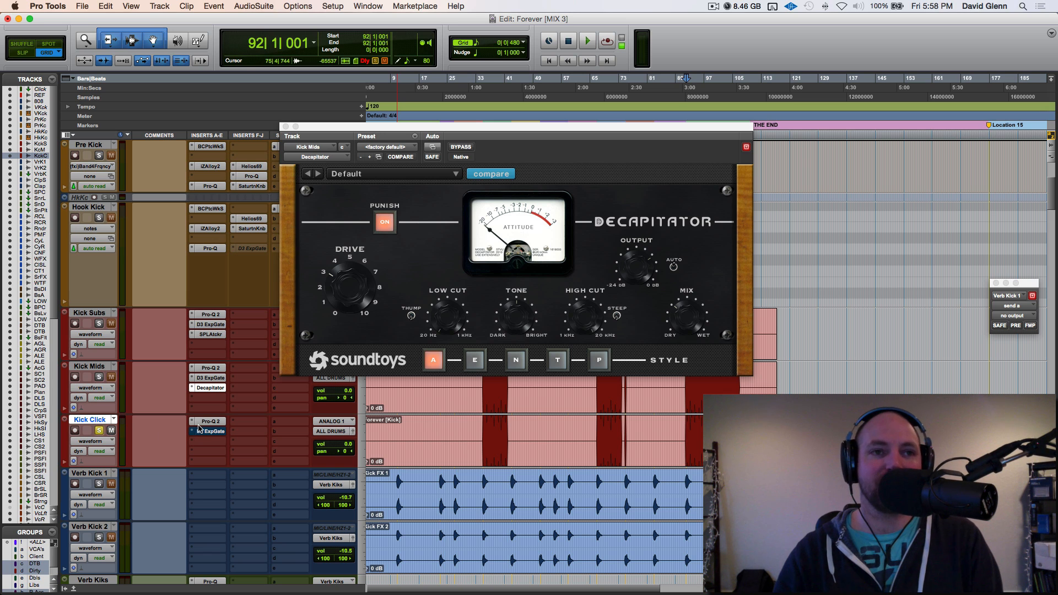
Step: Enable D3 ExpGate on Kick Click and, during playback, add a Pro-Q 2 bell cut of about 7 dB in the highs, closing the EQ
left_click(210, 422)
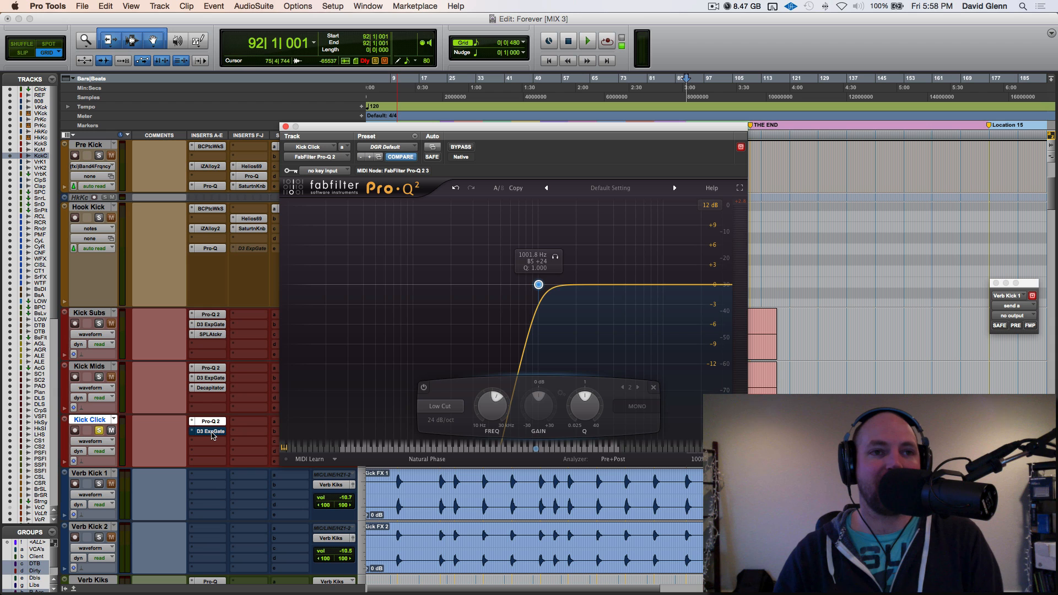
key("space")
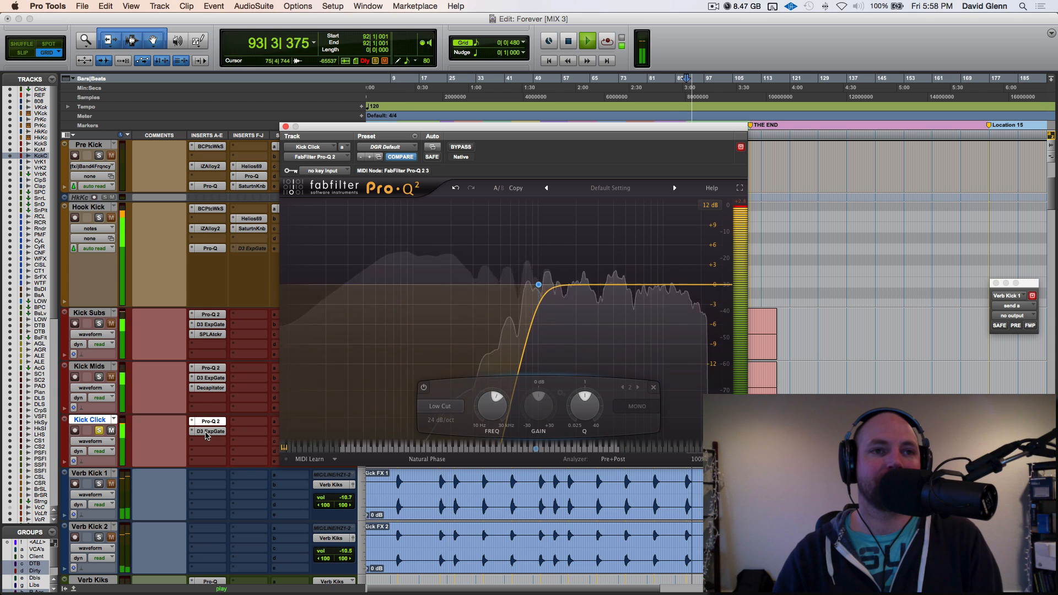
double_click(574, 278)
left_click_drag(575, 276, 647, 347)
scroll(647, 347, "down", 3)
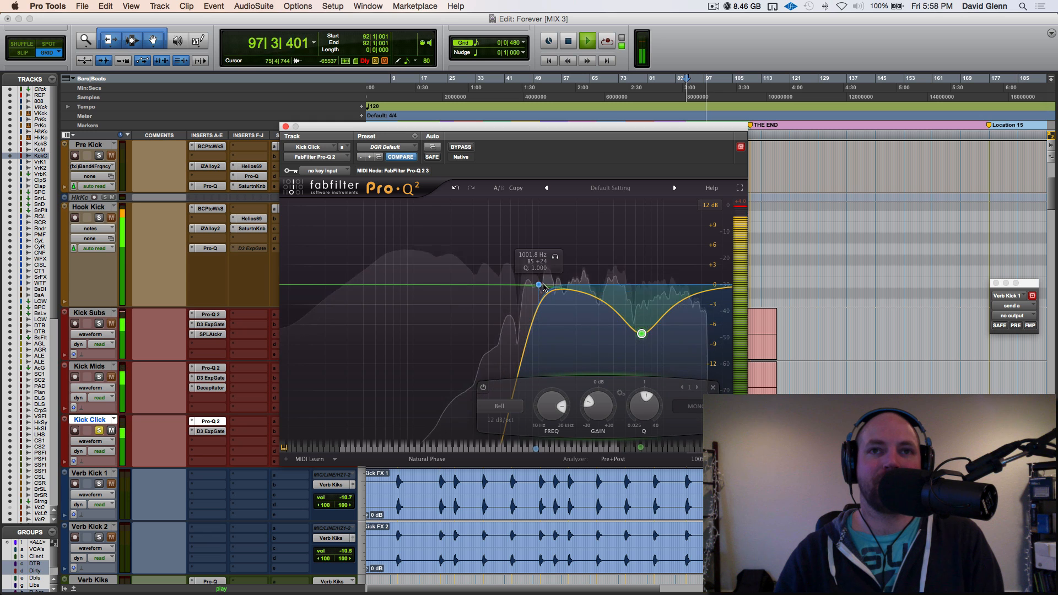
key("space")
left_click(285, 126)
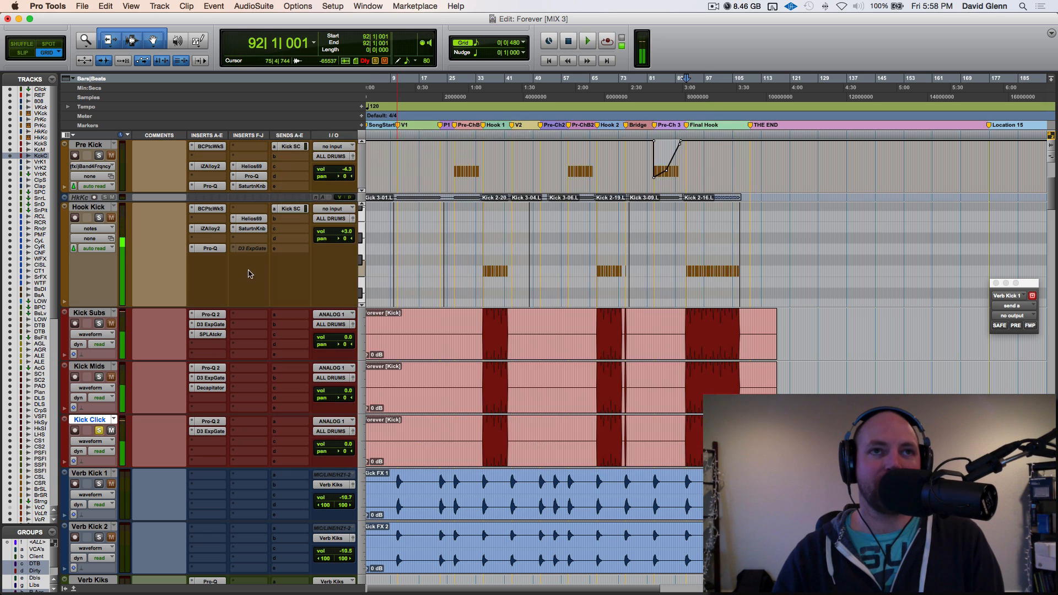
Step: Take Kick Click out of solo, mute Hook Kick, select Kick Subs, and switch to the Mix window
left_click(99, 430)
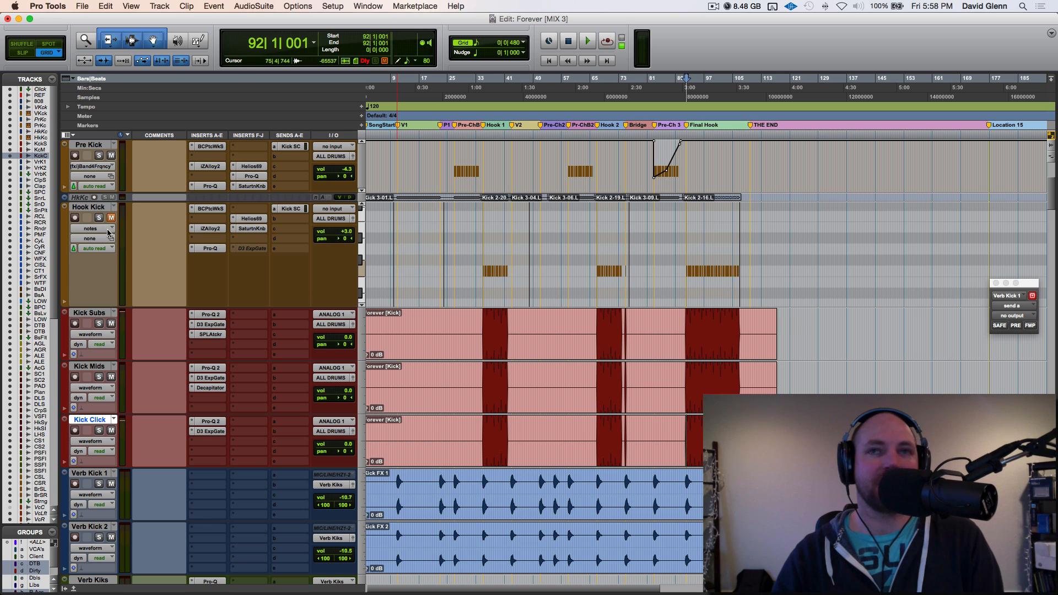
left_click(88, 313)
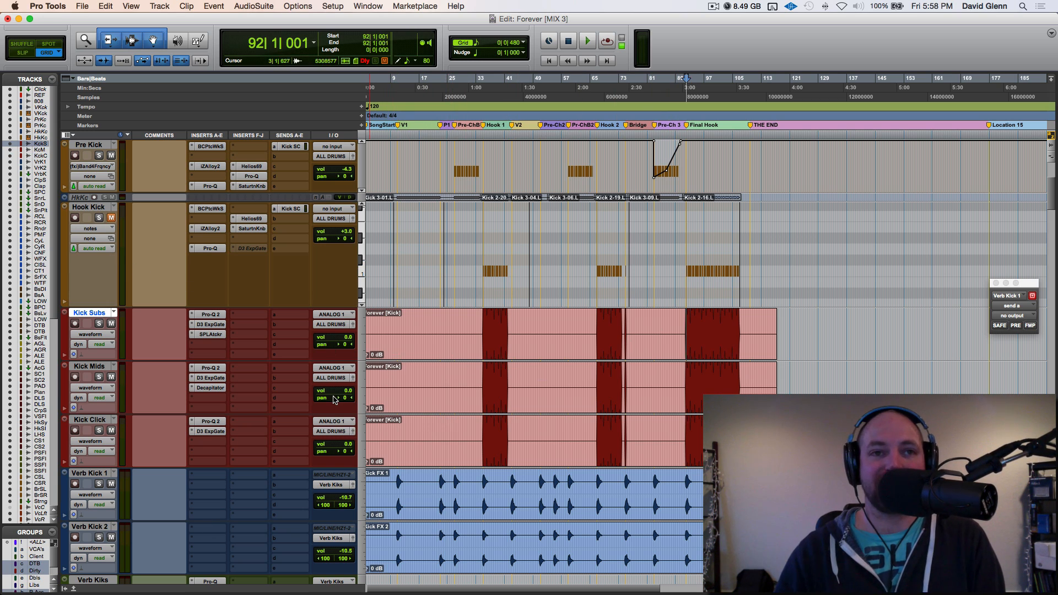
key("super+equal")
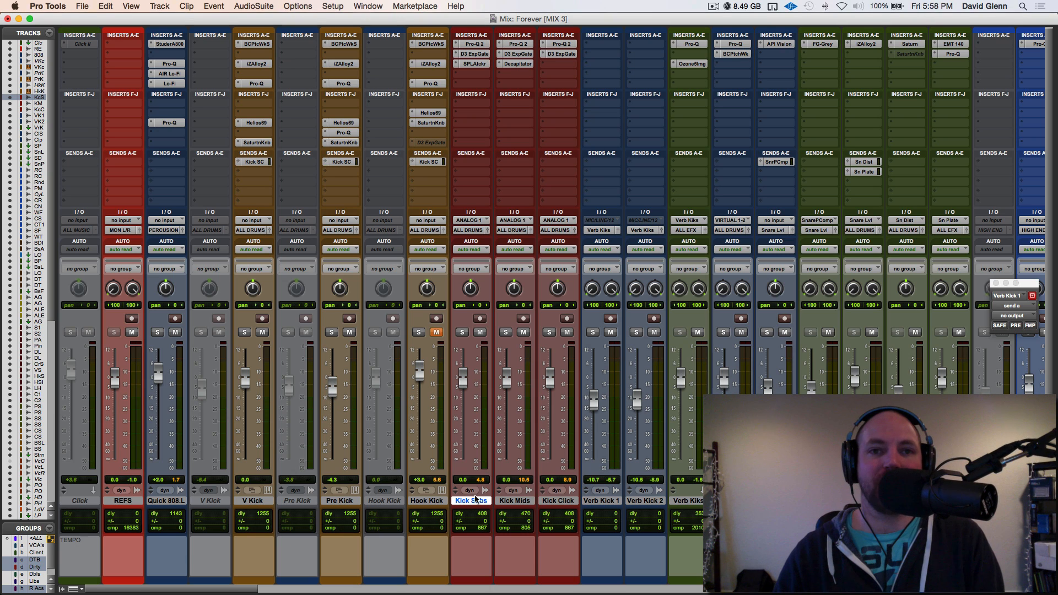
Step: During playback with Kick Mids and Kick Click pulled fully down, set the Kick Subs fader to +0.9 dB and raise Kick Mids to about -0.9 dB
left_click(553, 499)
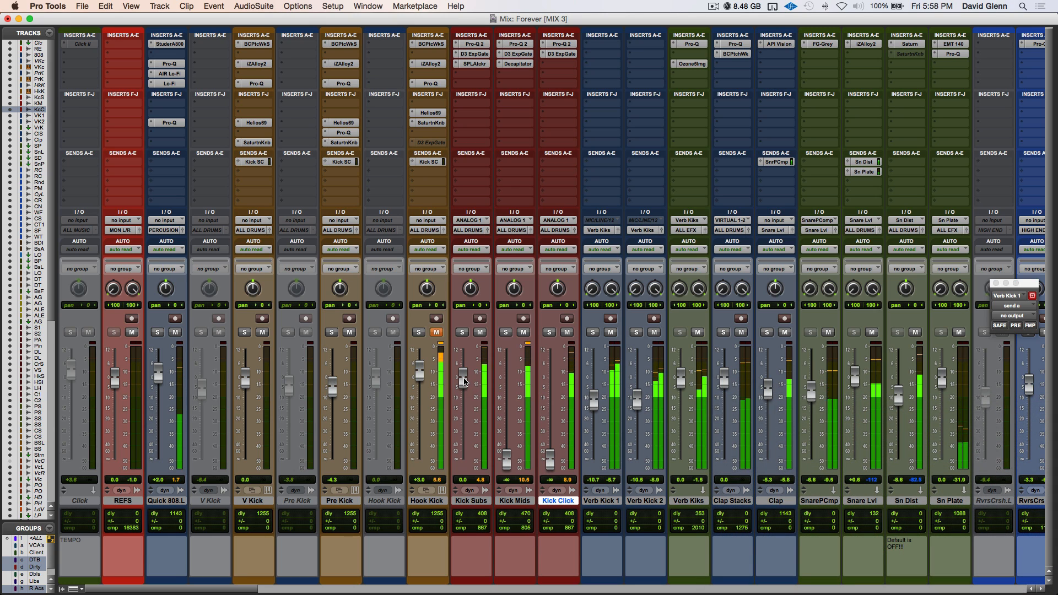
mouse_move(464, 379)
left_mouse_down()
mouse_move(463, 356)
mouse_move(459, 384)
left_mouse_up()
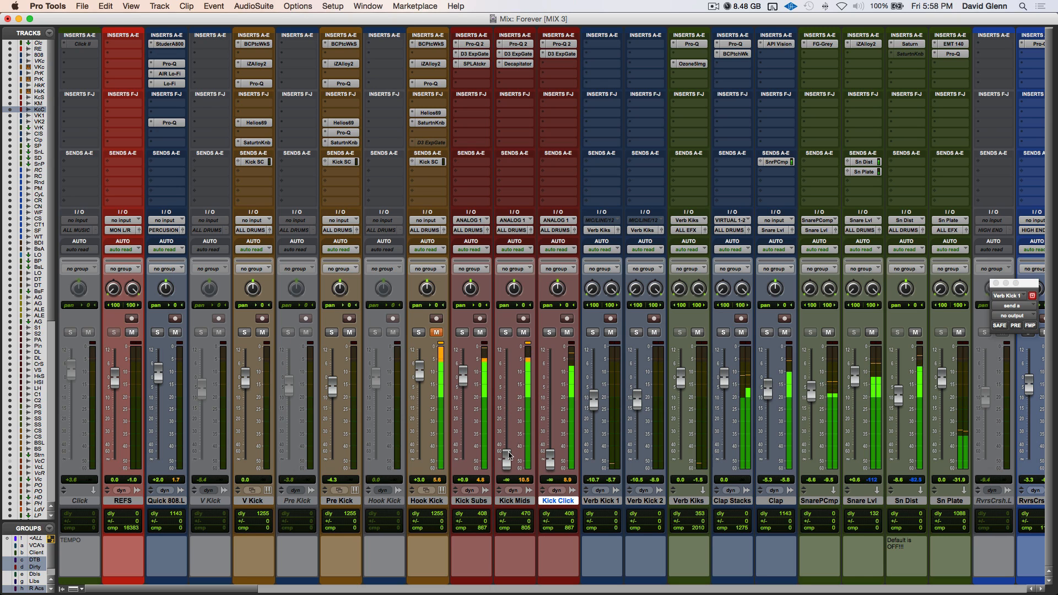
left_click_drag(509, 455, 509, 372)
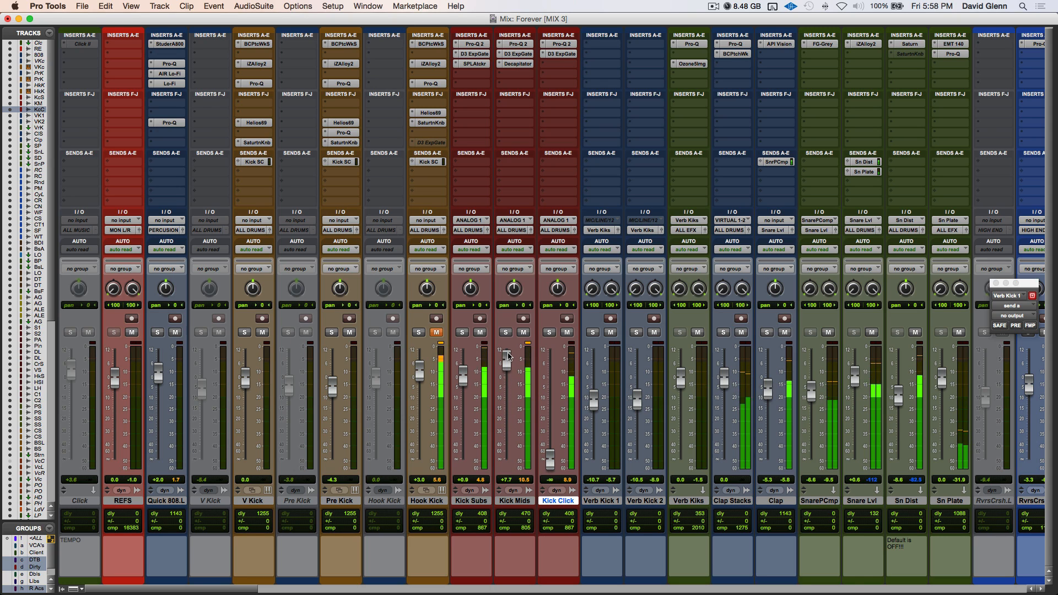
left_click_drag(506, 375, 507, 376)
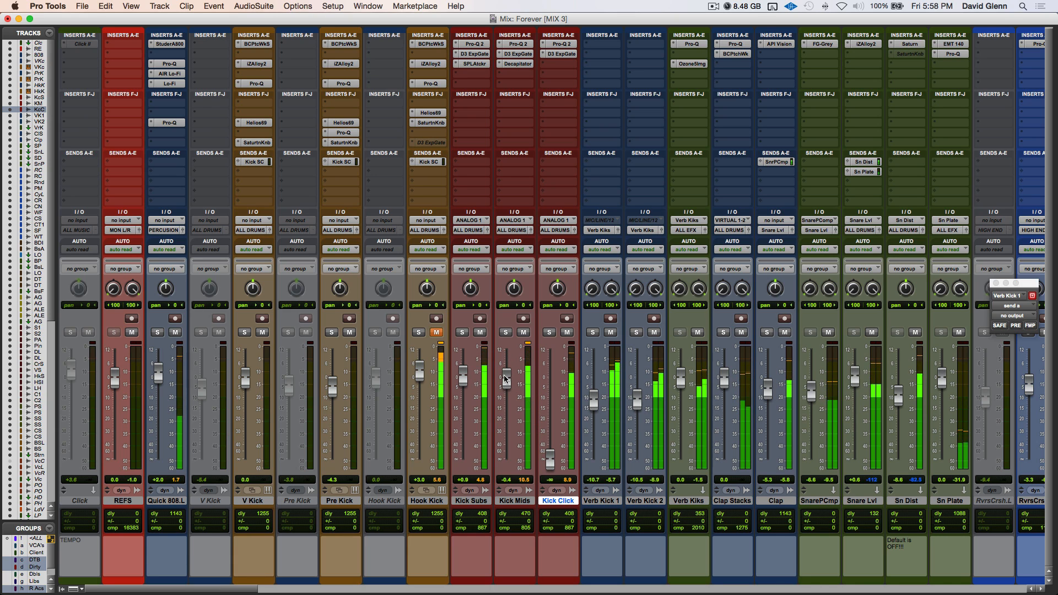
Step: Bring the Kick Click fader up to -7.0 dB during playback, toggling its mute to compare, and return to the Edit window with Kick Click selected
left_click_drag(550, 459, 548, 391)
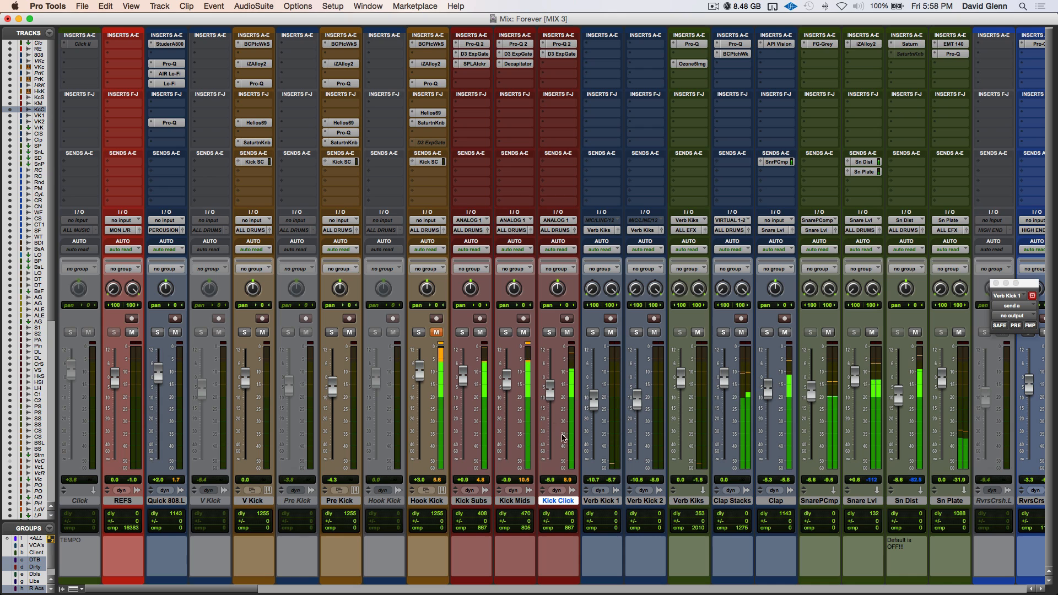
left_click(566, 333)
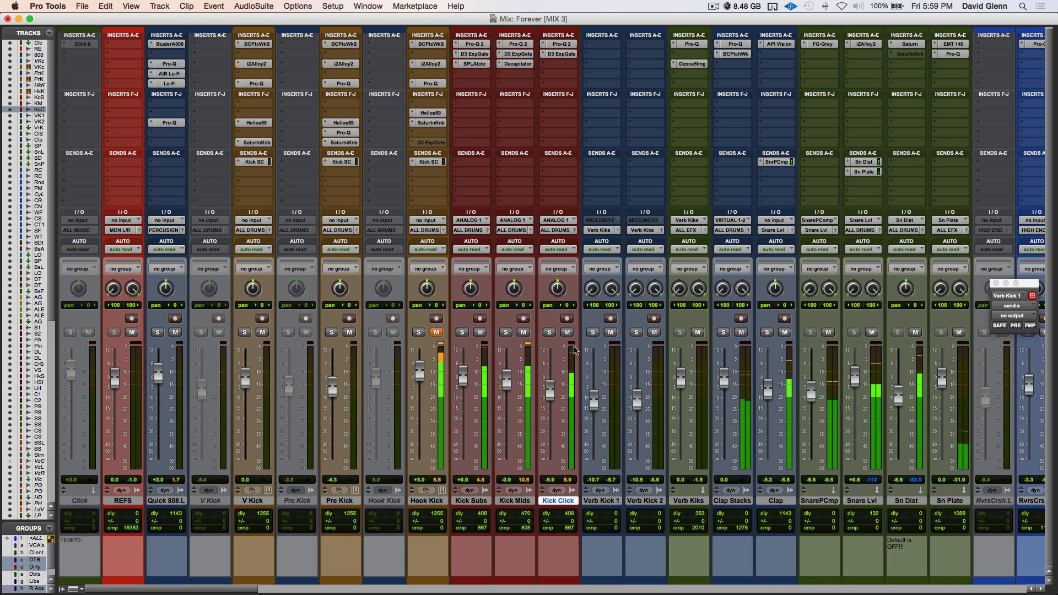
left_click_drag(553, 384, 550, 392)
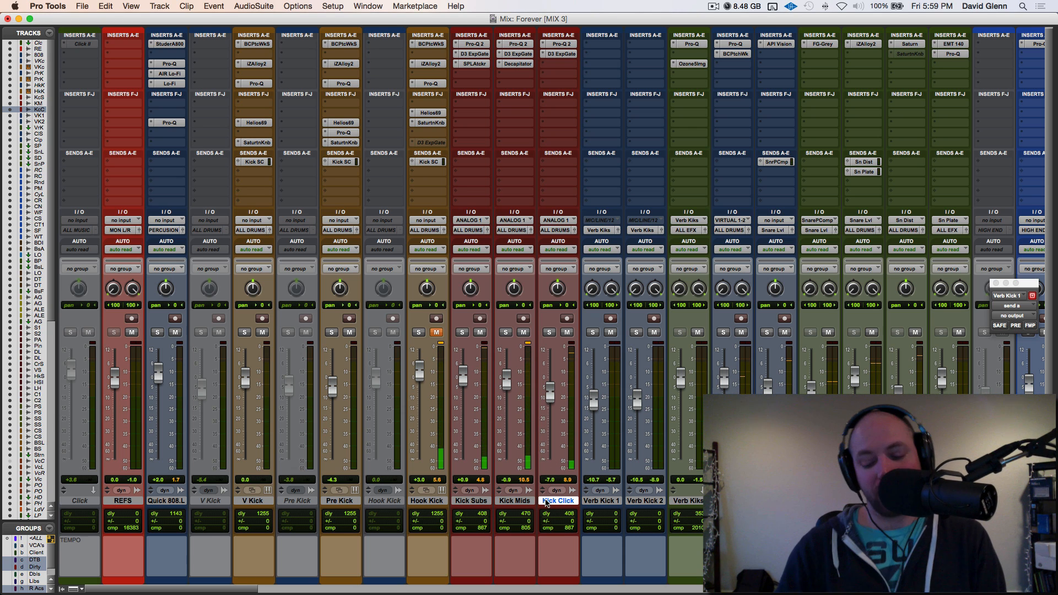
key("super+equal")
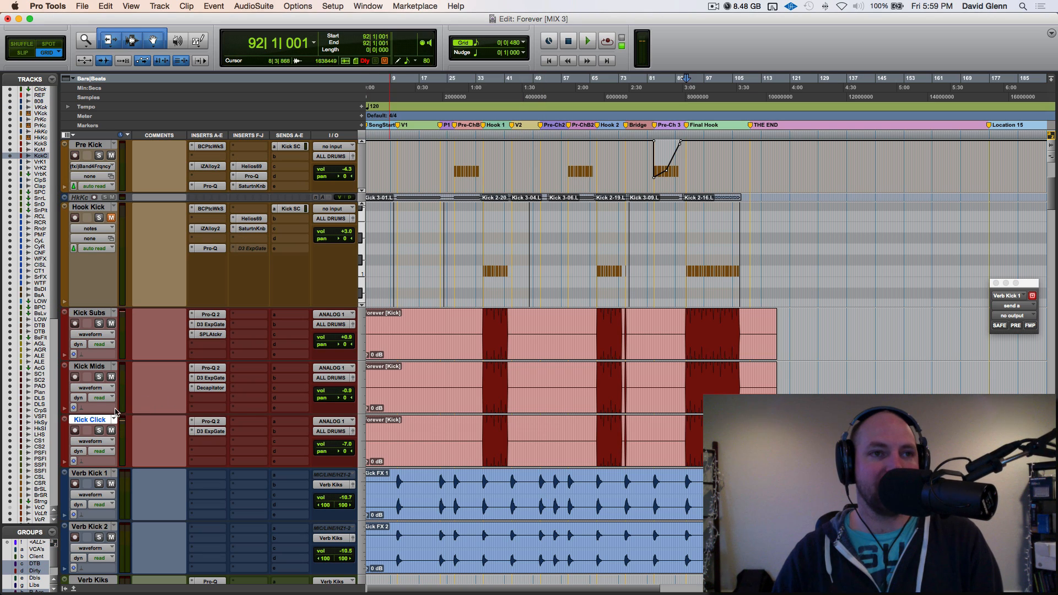
left_click(91, 420)
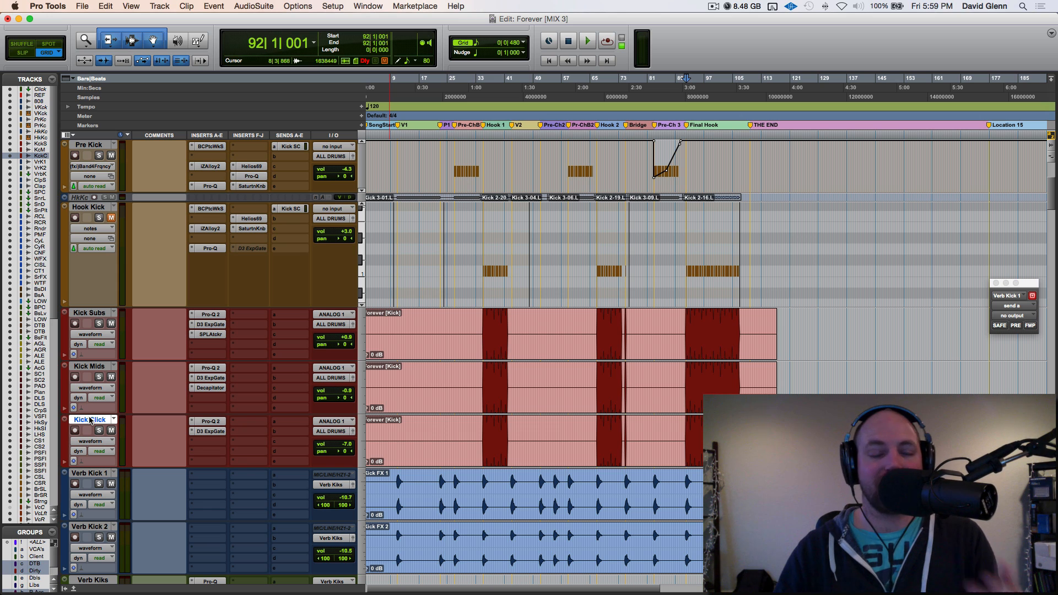